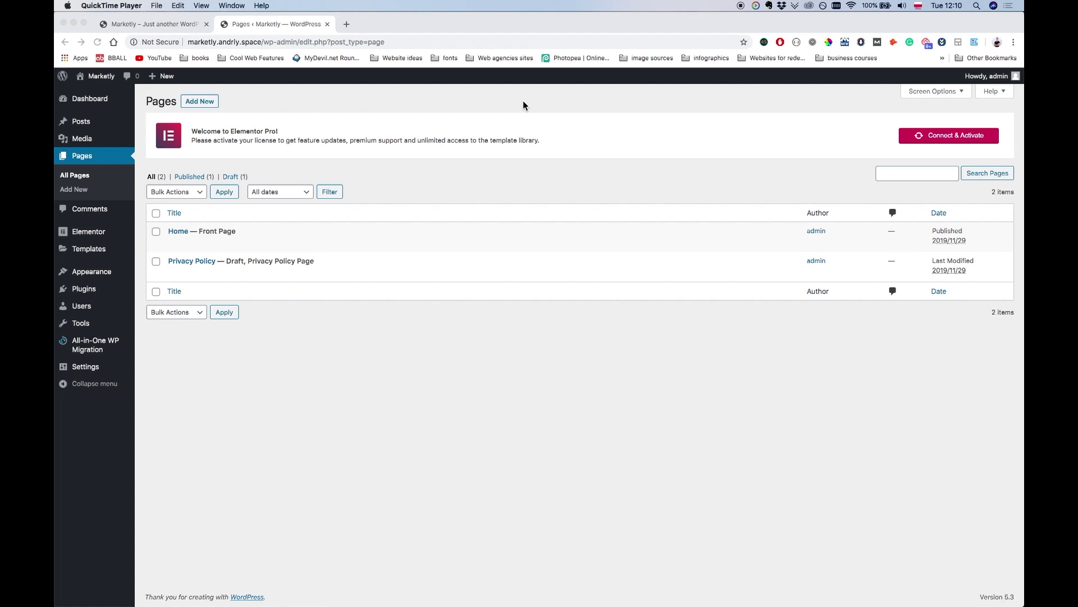
# Open the Home page for editing with Elementor.
pyautogui.click(523, 101)
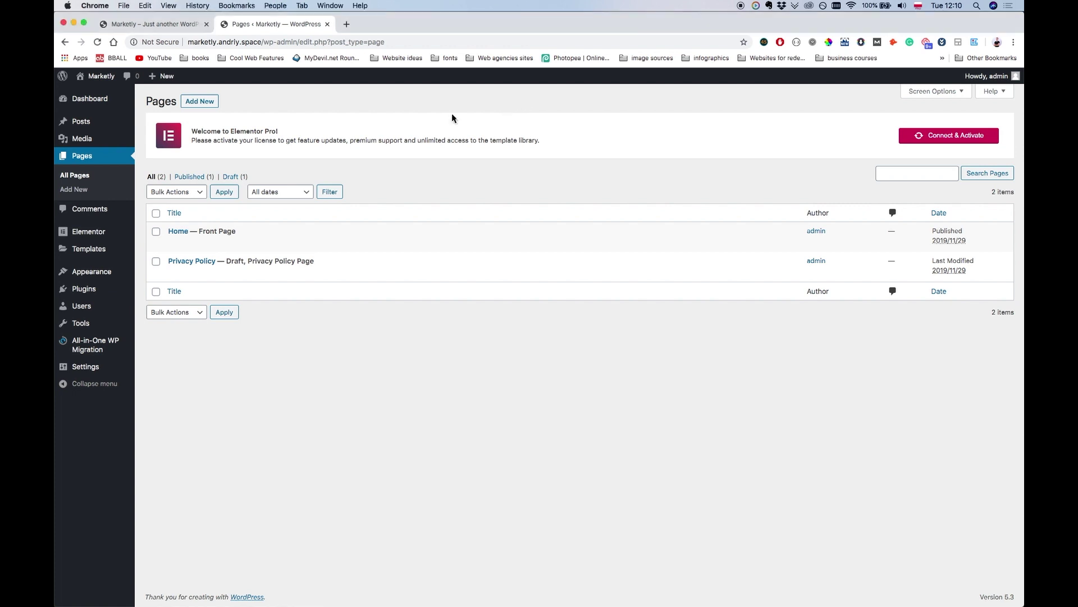
pyautogui.moveTo(96, 104)
pyautogui.click(174, 244)
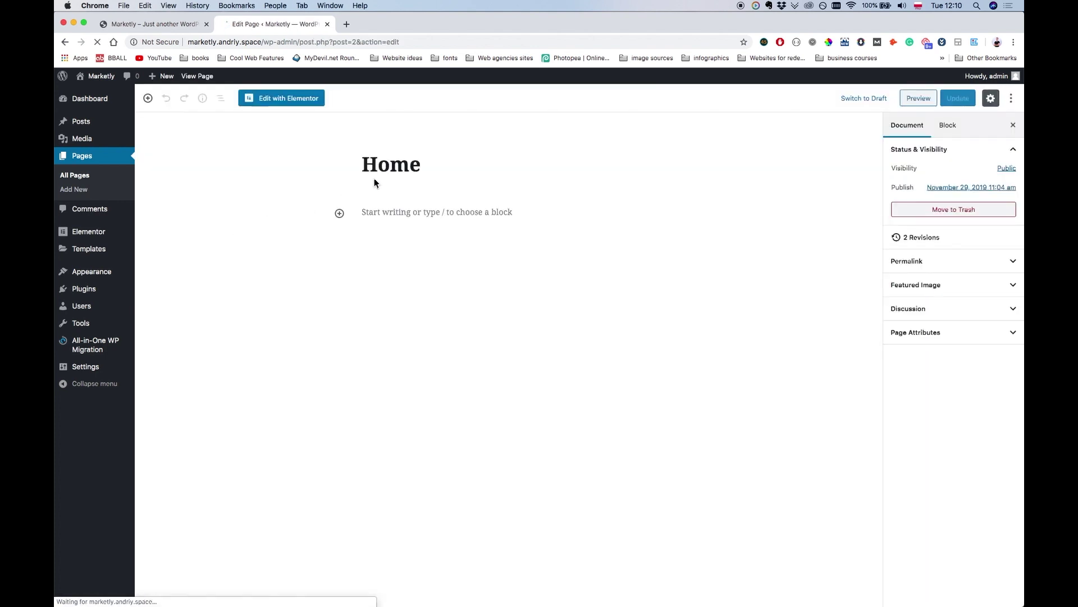
pyautogui.click(301, 104)
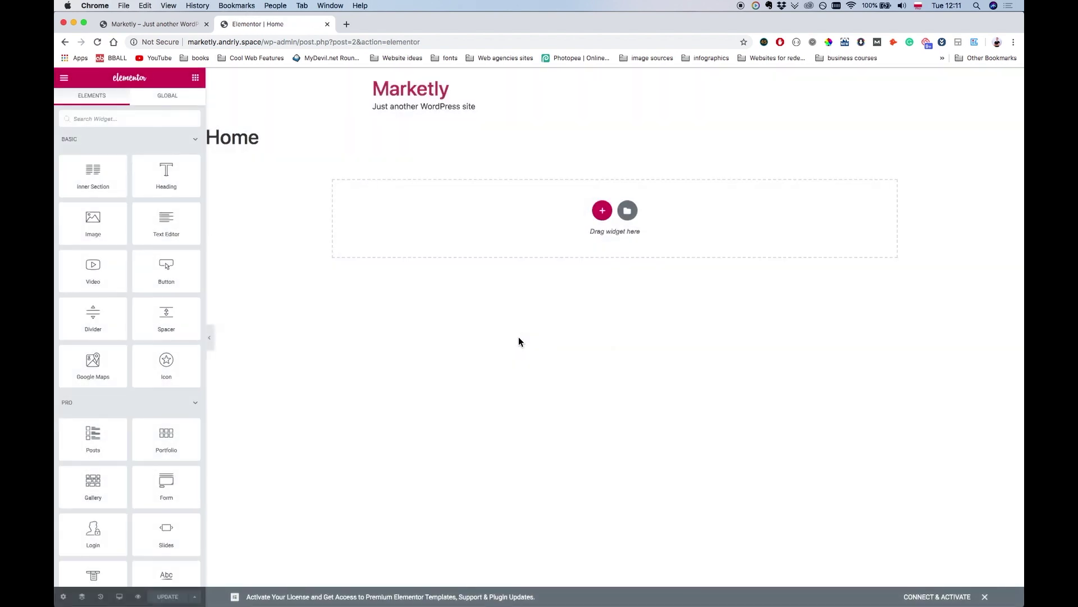
# Set the Home page's layout to Elementor Full Width and update the page.
pyautogui.click(62, 597)
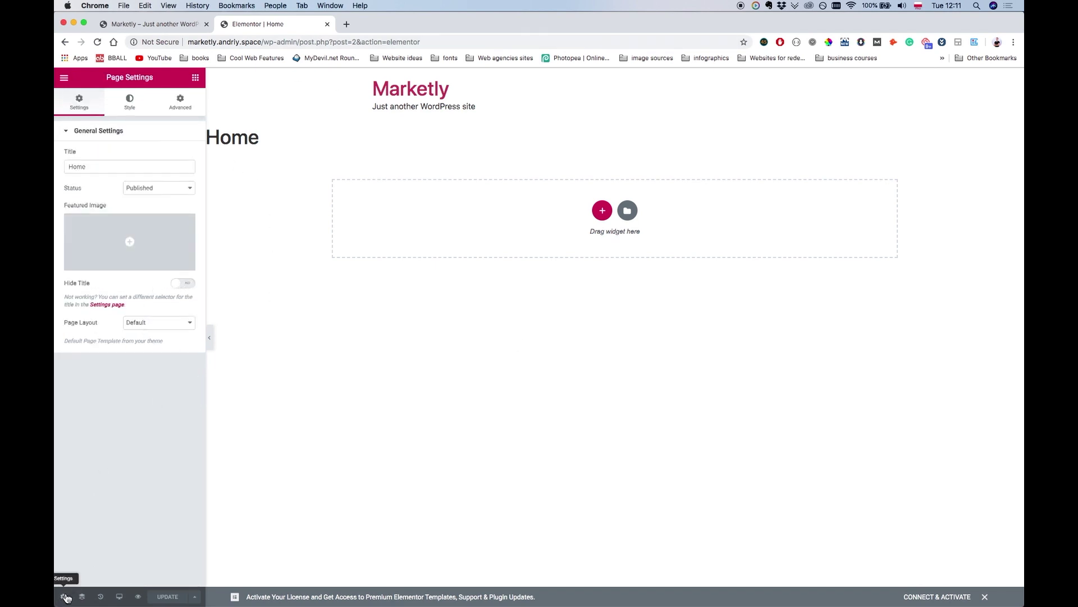
pyautogui.click(171, 326)
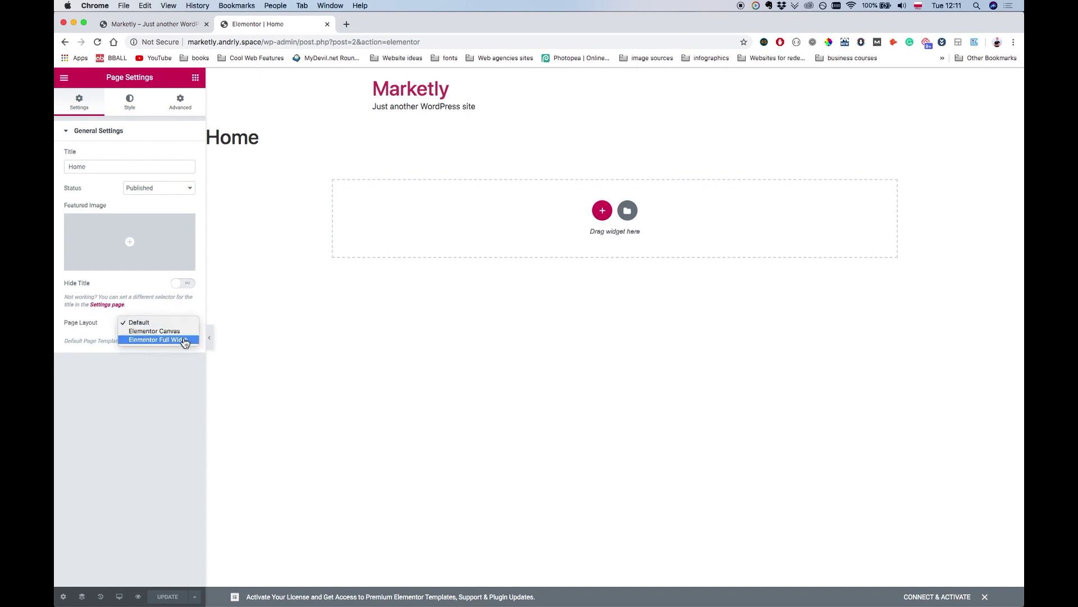
pyautogui.click(187, 344)
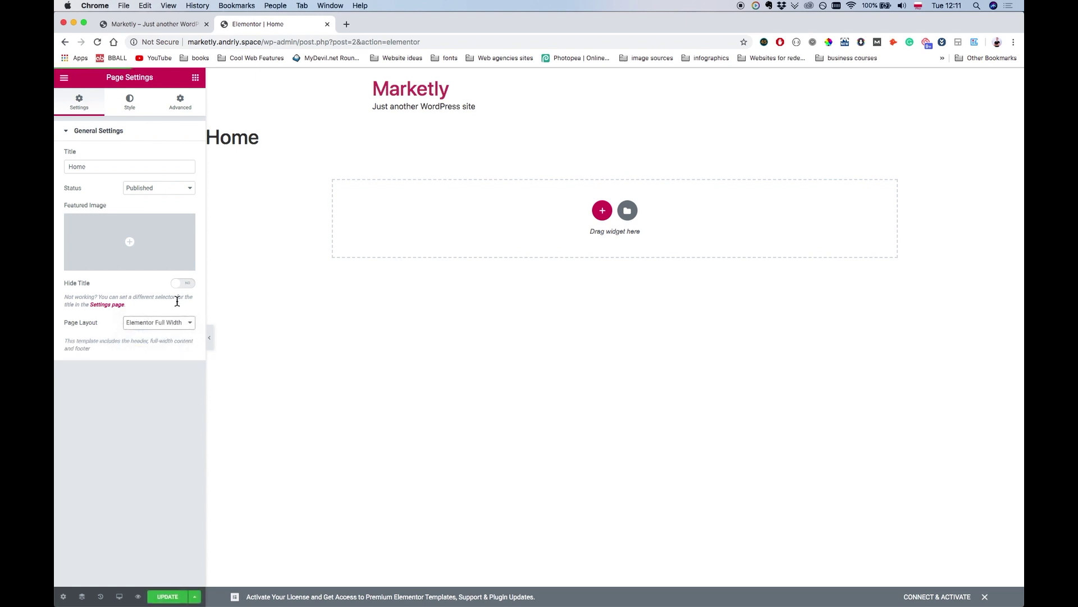
pyautogui.click(171, 599)
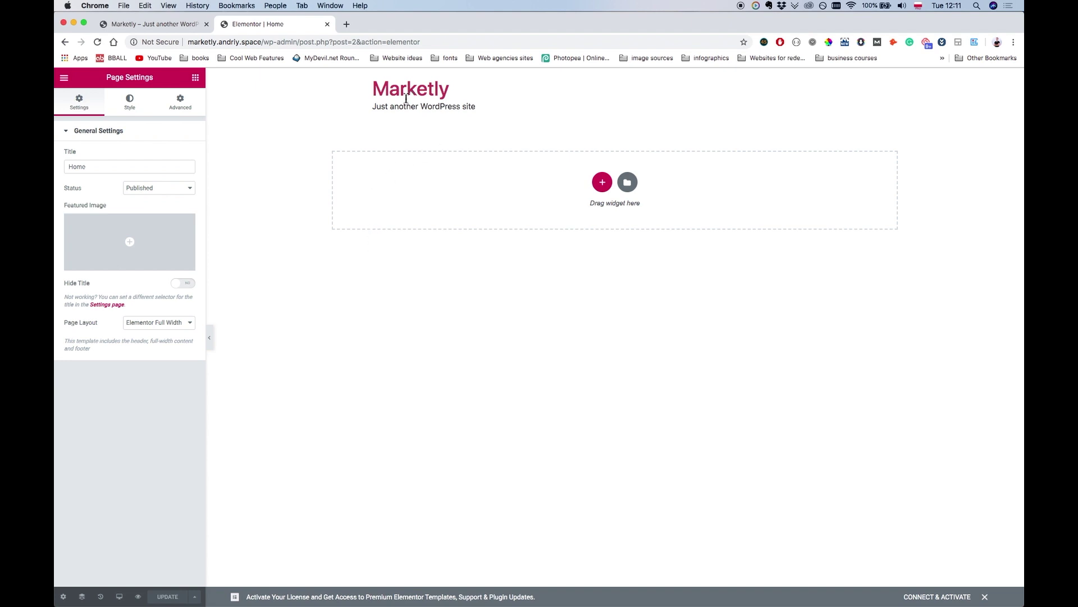
pyautogui.moveTo(499, 111); pyautogui.dragTo(349, 97)
pyautogui.click(347, 121)
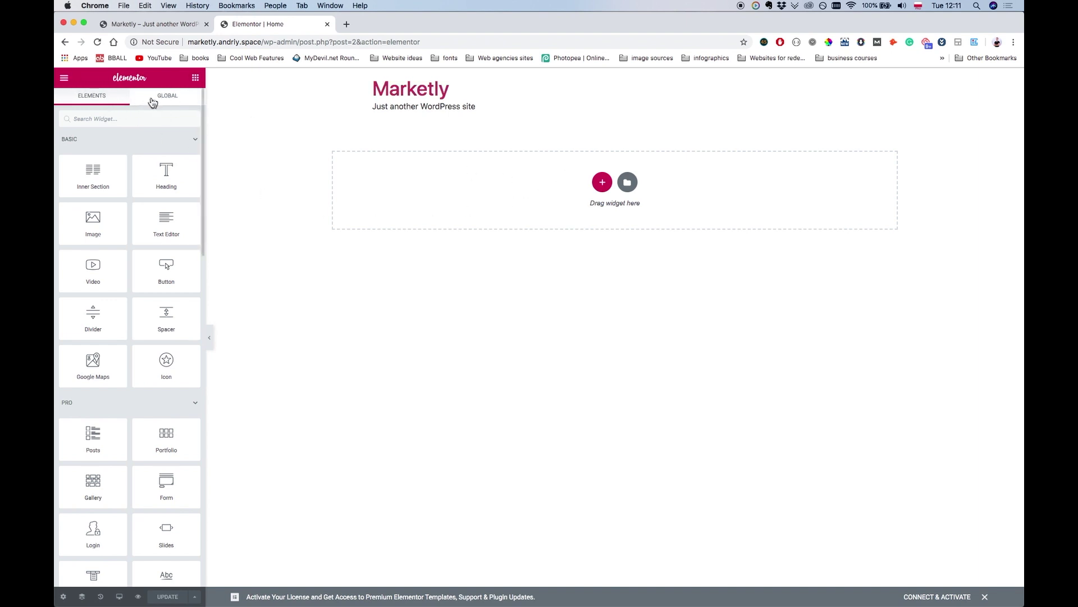
# Set the Primary Headline font family to Helvetica in the default fonts.
pyautogui.click(64, 78)
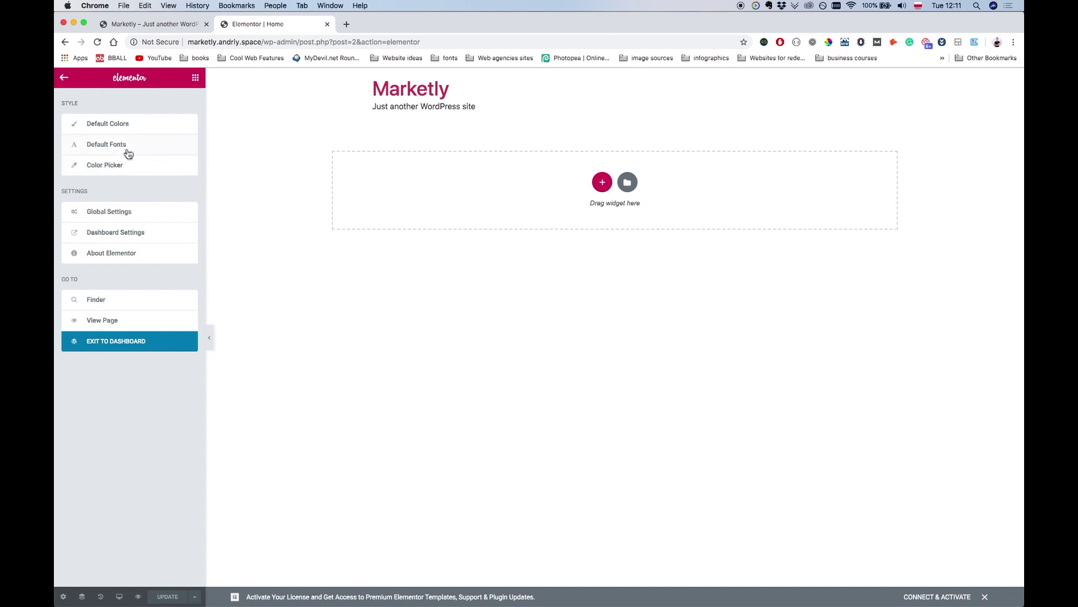
pyautogui.click(126, 147)
pyautogui.click(107, 125)
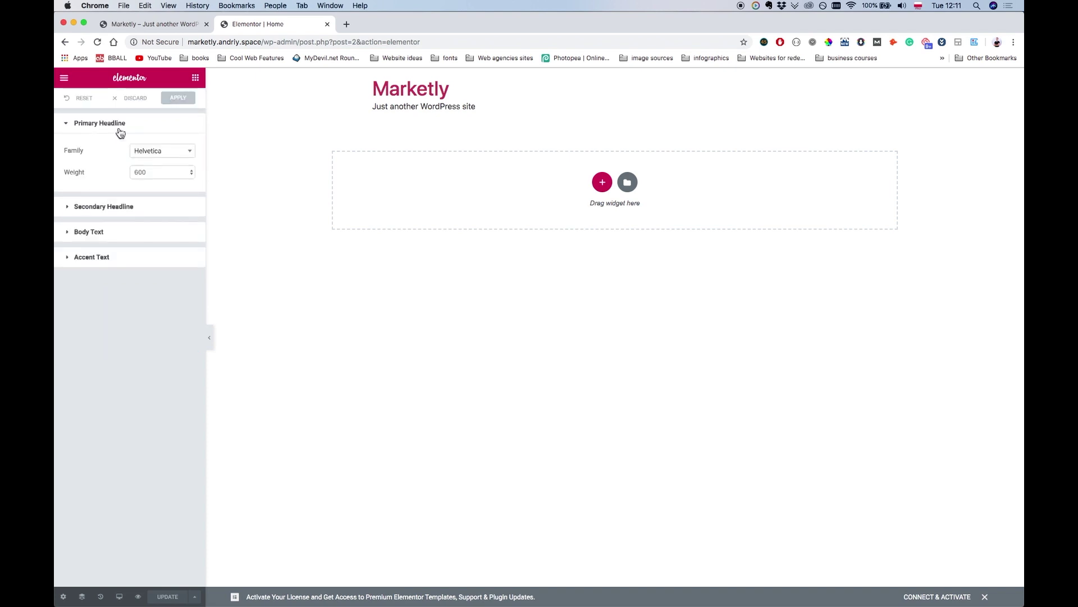
pyautogui.click(172, 154)
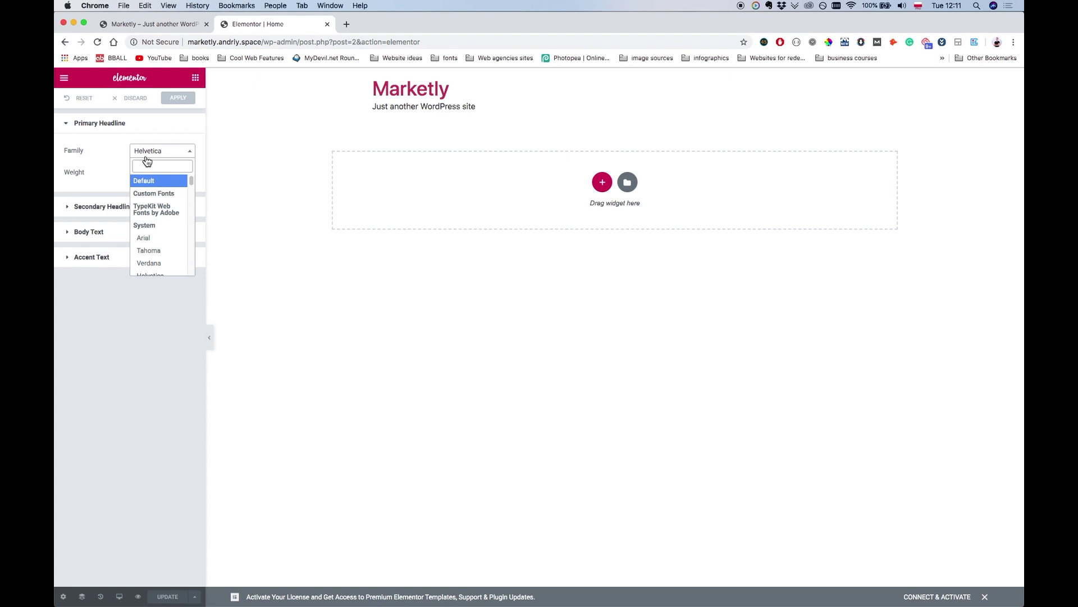
pyautogui.write('Hel')
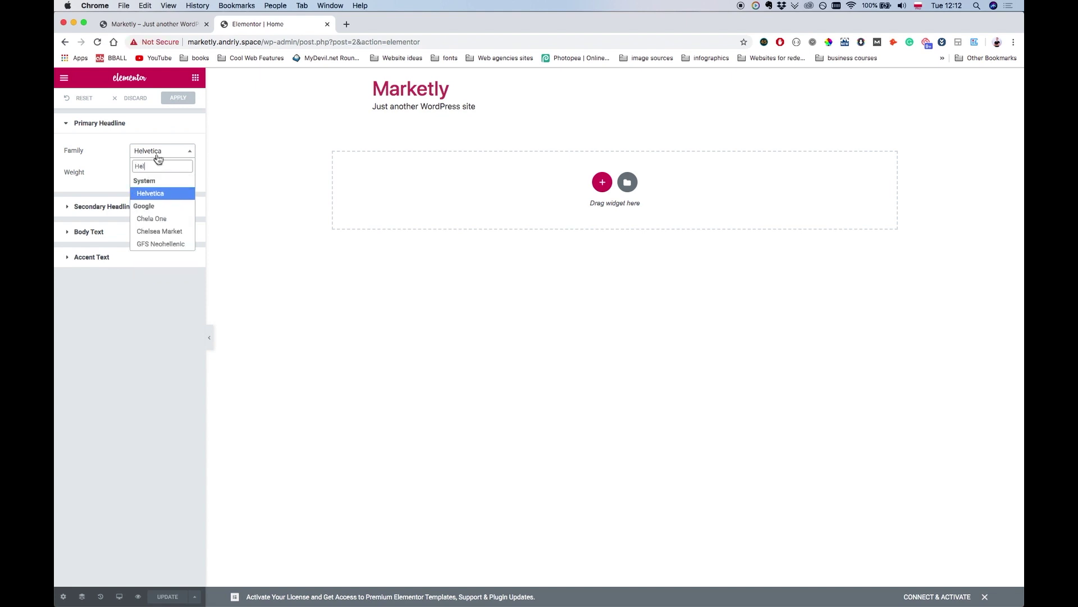
pyautogui.click(164, 192)
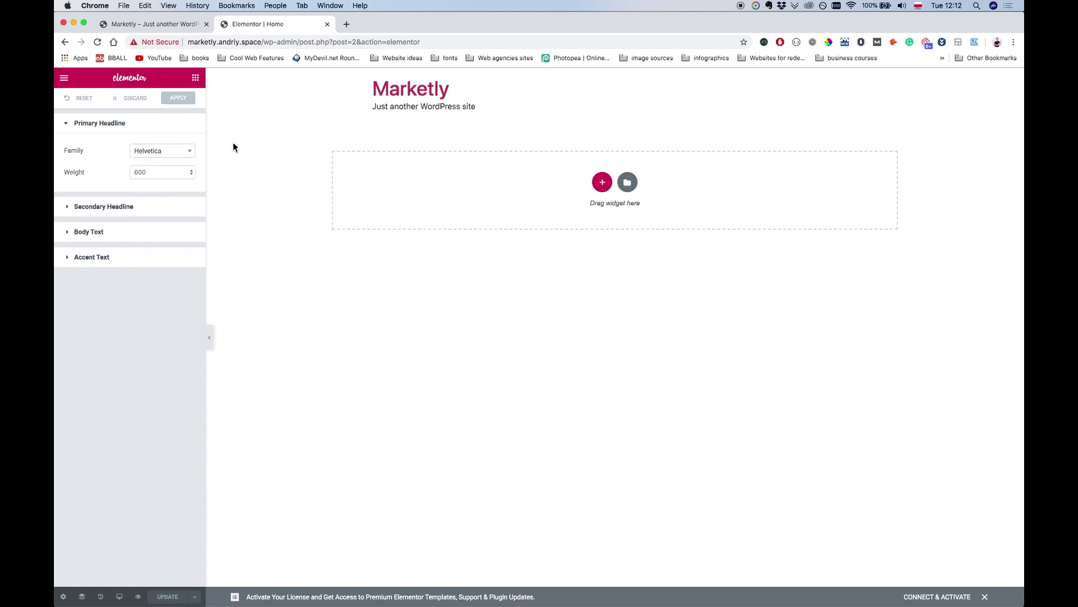
# Check the font family and weight of the Secondary Headline, Body Text and Accent Text defaults.
pyautogui.click(145, 212)
pyautogui.click(158, 234)
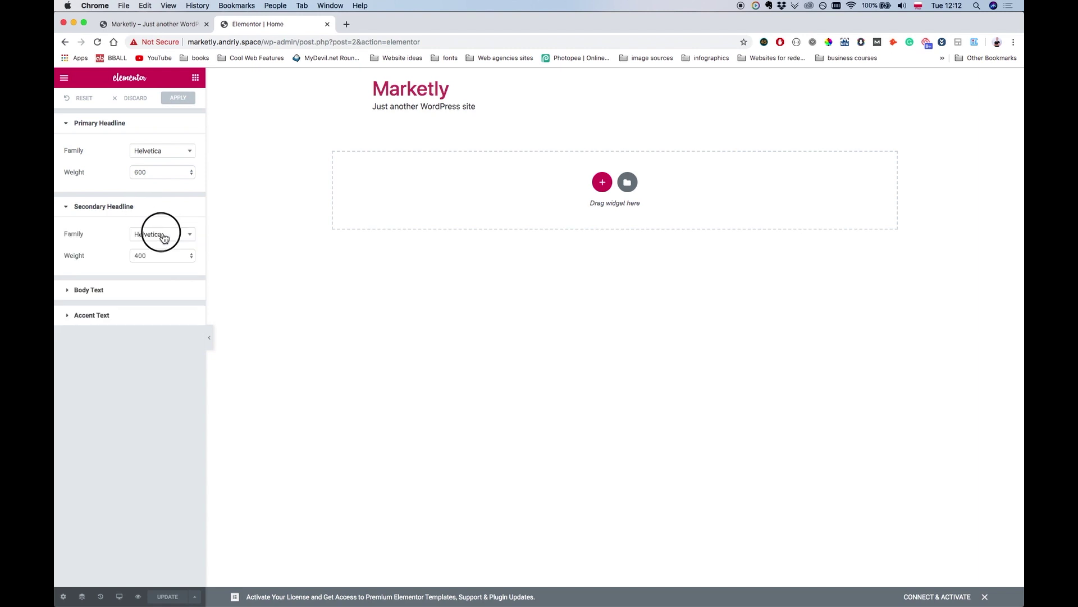
pyautogui.click(158, 216)
pyautogui.click(137, 231)
pyautogui.click(161, 263)
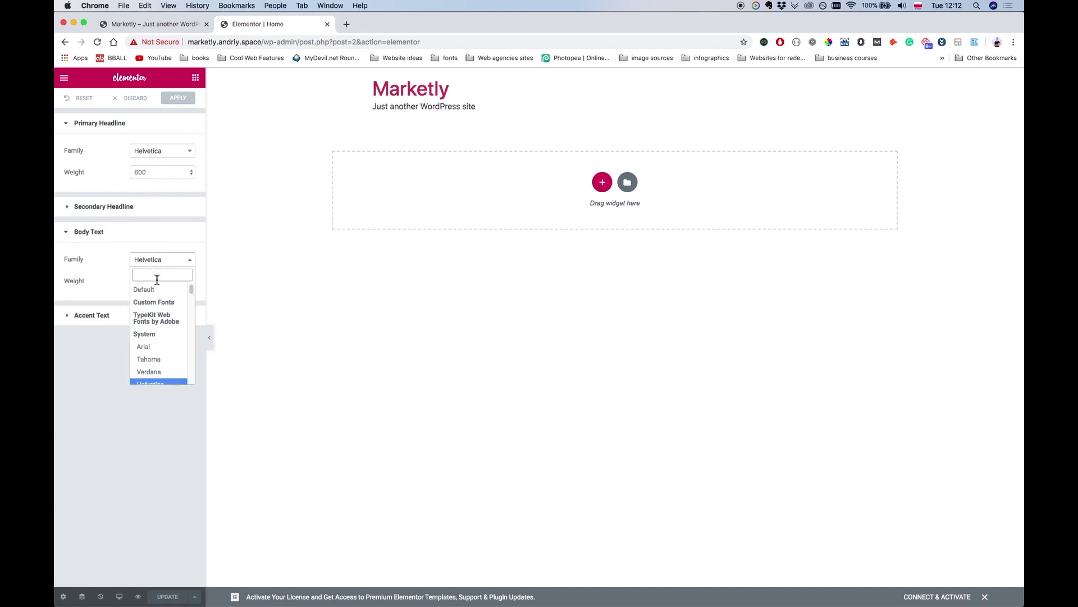
pyautogui.click(153, 234)
pyautogui.click(157, 236)
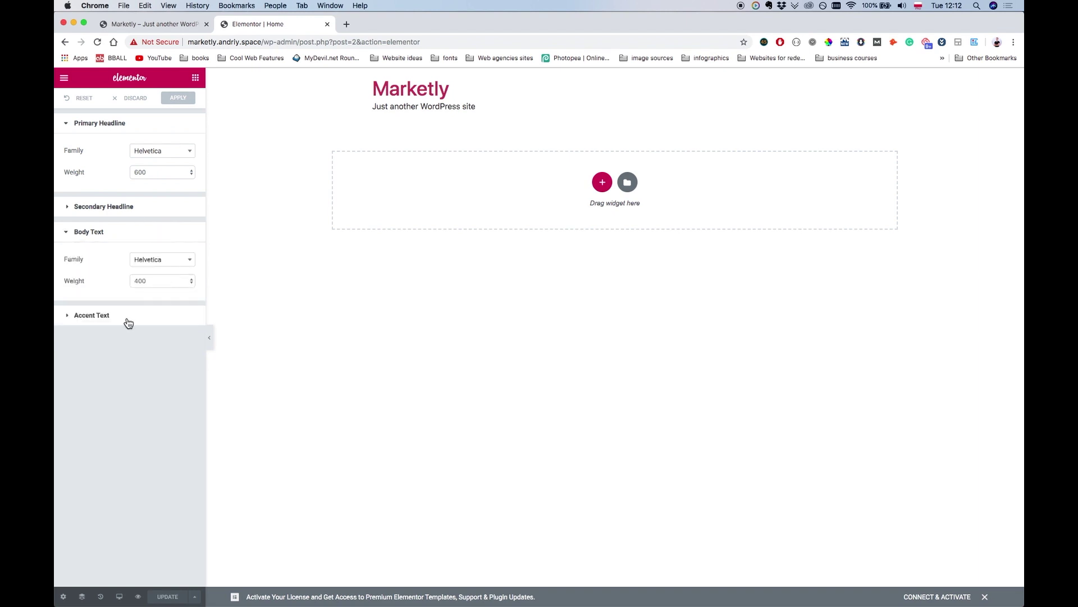
pyautogui.click(129, 321)
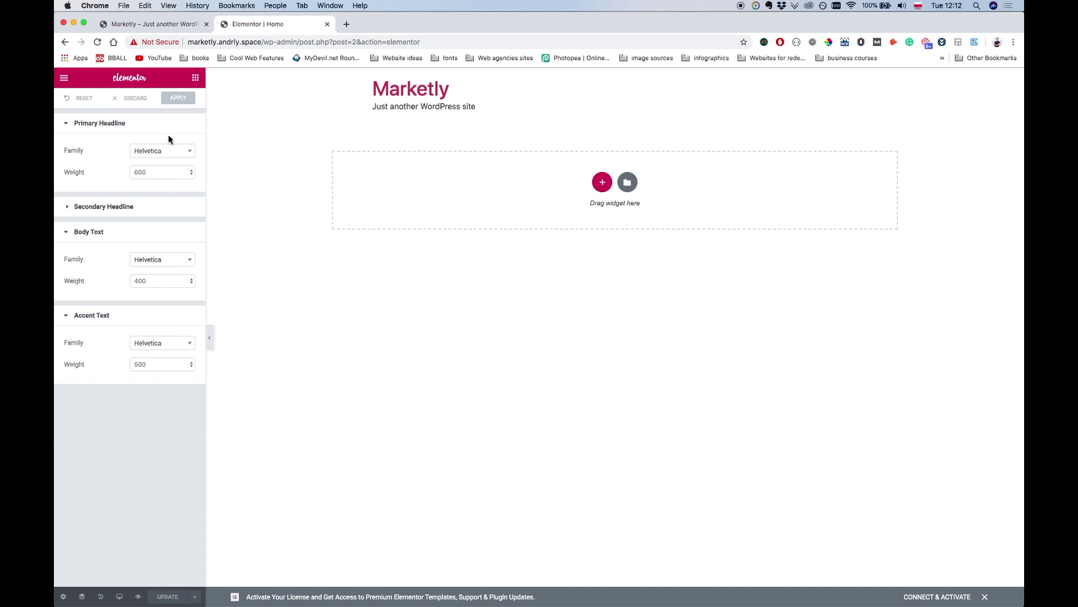
pyautogui.click(158, 207)
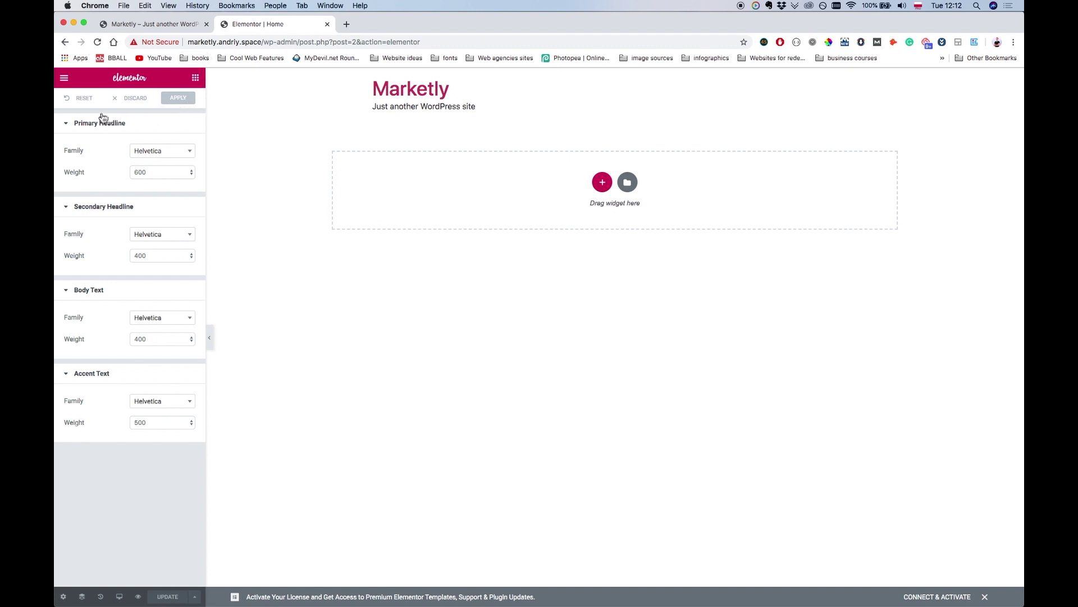
# Open the Color Picker palette settings and check the hex codes of the black and white swatches.
pyautogui.click(71, 86)
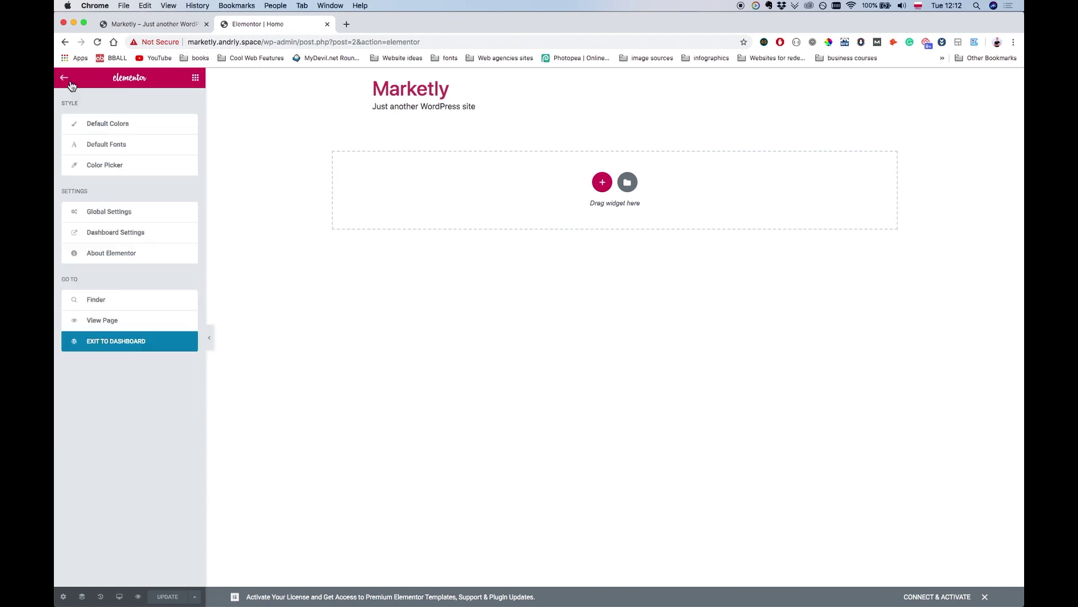
pyautogui.click(129, 169)
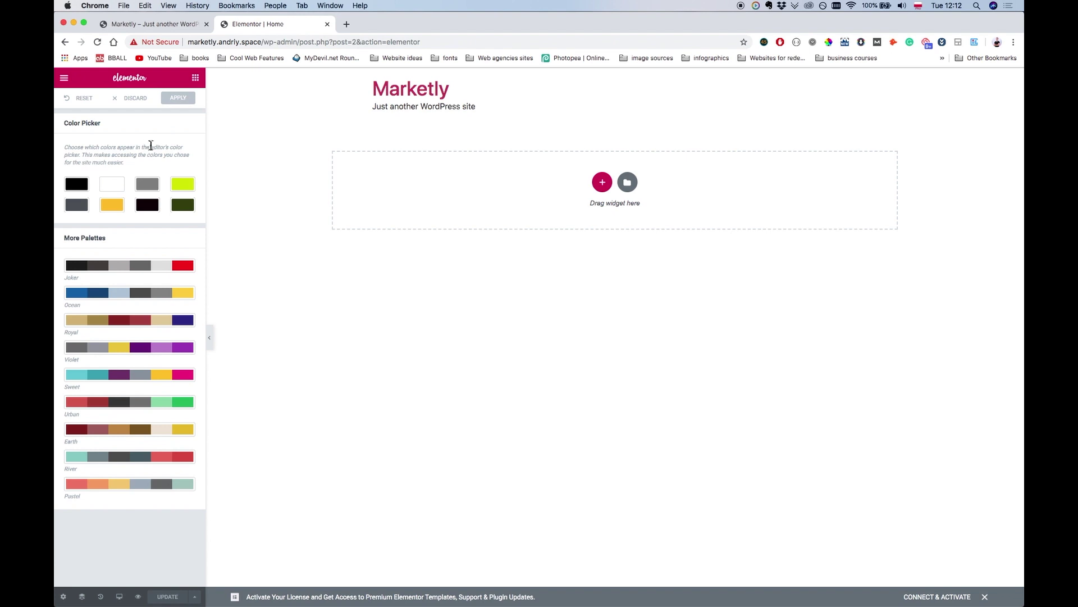
pyautogui.click(78, 187)
pyautogui.doubleClick(84, 186)
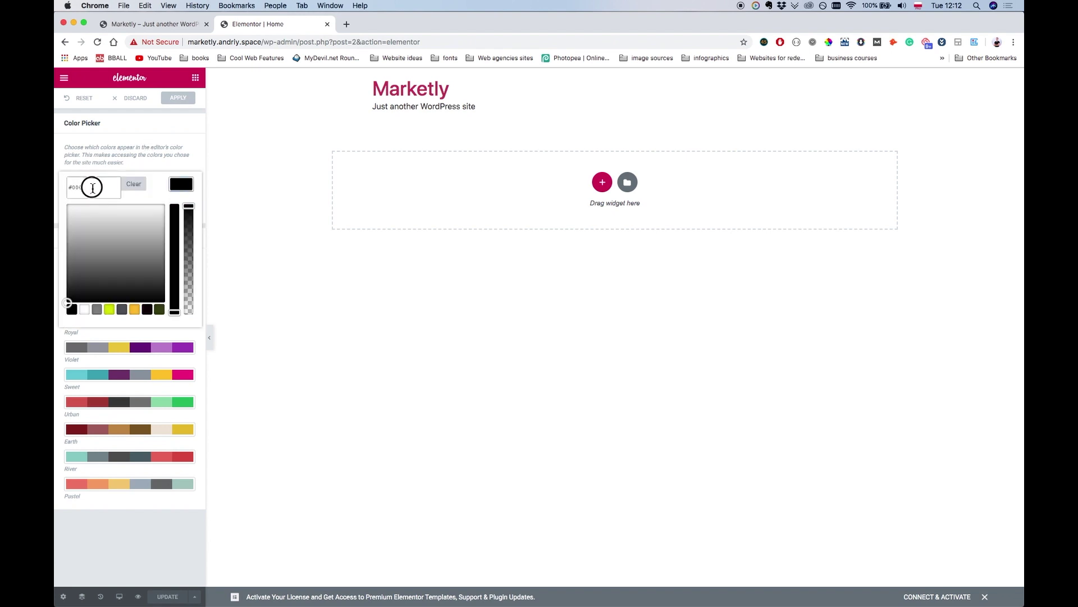
pyautogui.click(107, 189)
pyautogui.click(113, 174)
pyautogui.click(110, 184)
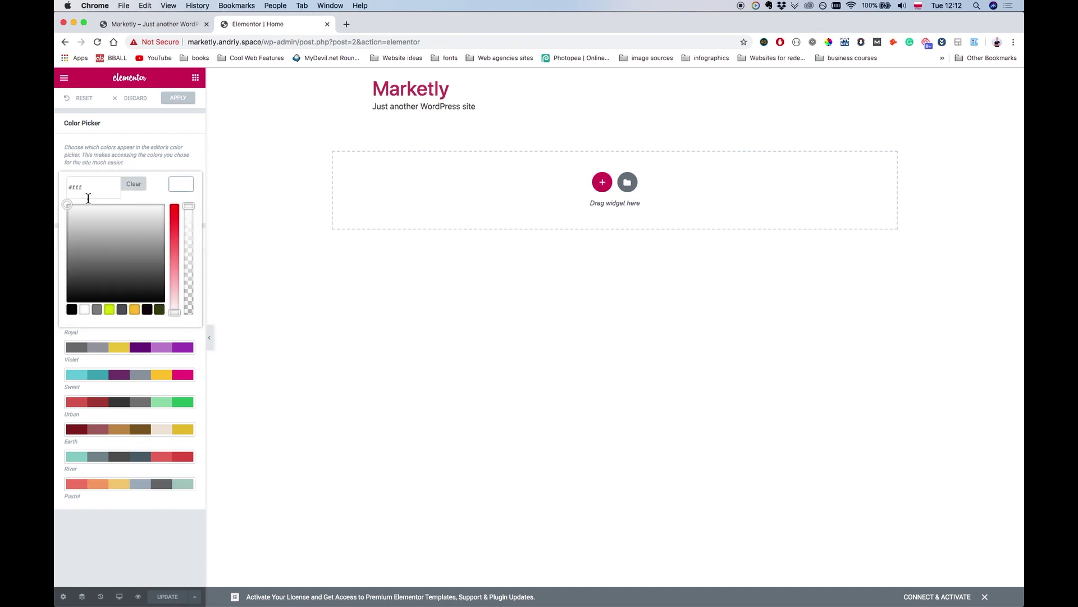
pyautogui.click(140, 147)
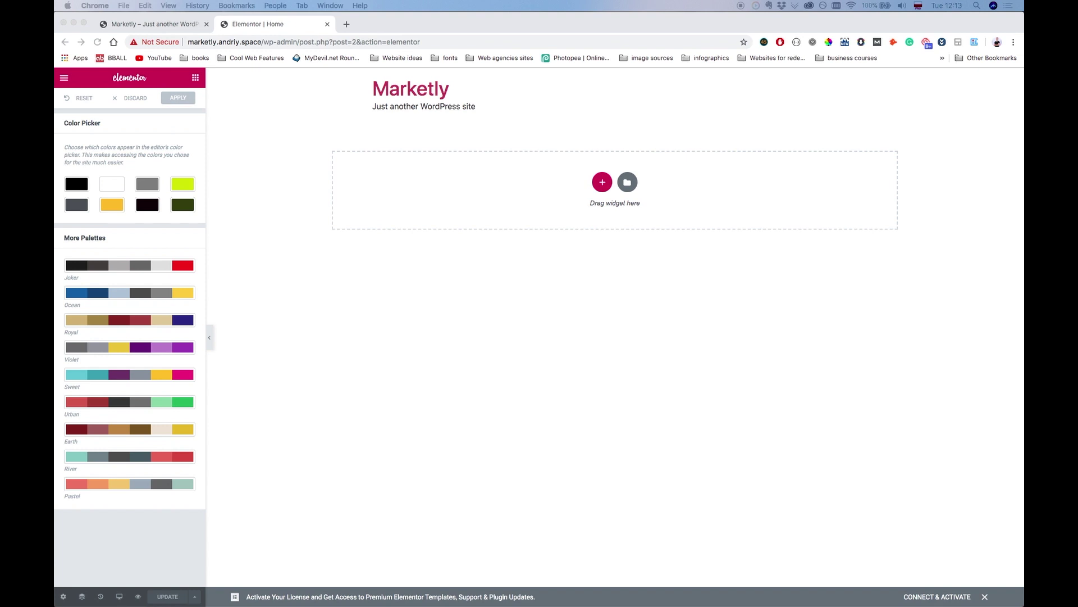
# Change the grey swatch in the Color Picker palette to #f1f1f1.
pyautogui.click(147, 186)
pyautogui.click(105, 188)
pyautogui.press('super+a')
pyautogui.write('#f1f1f1')
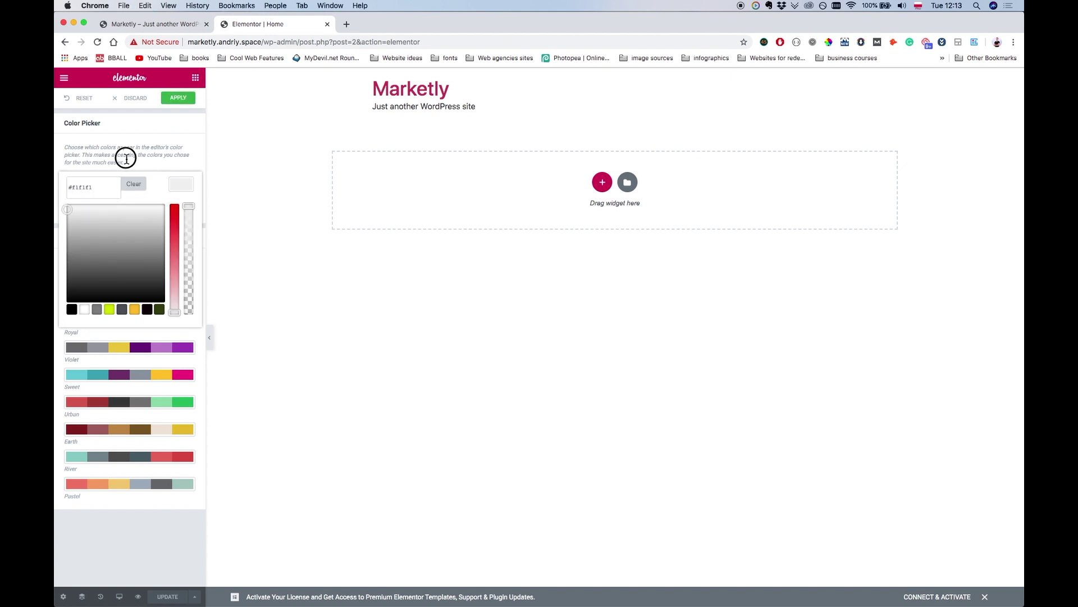
pyautogui.click(126, 159)
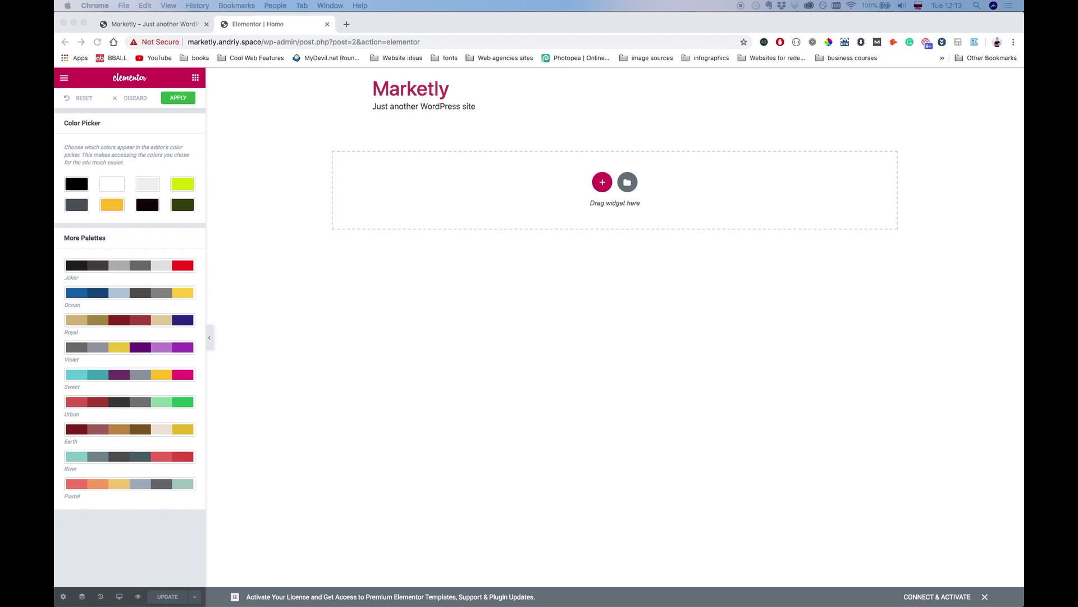
# Replace the lime swatch with green by pasting the copied hex code.
pyautogui.click(184, 184)
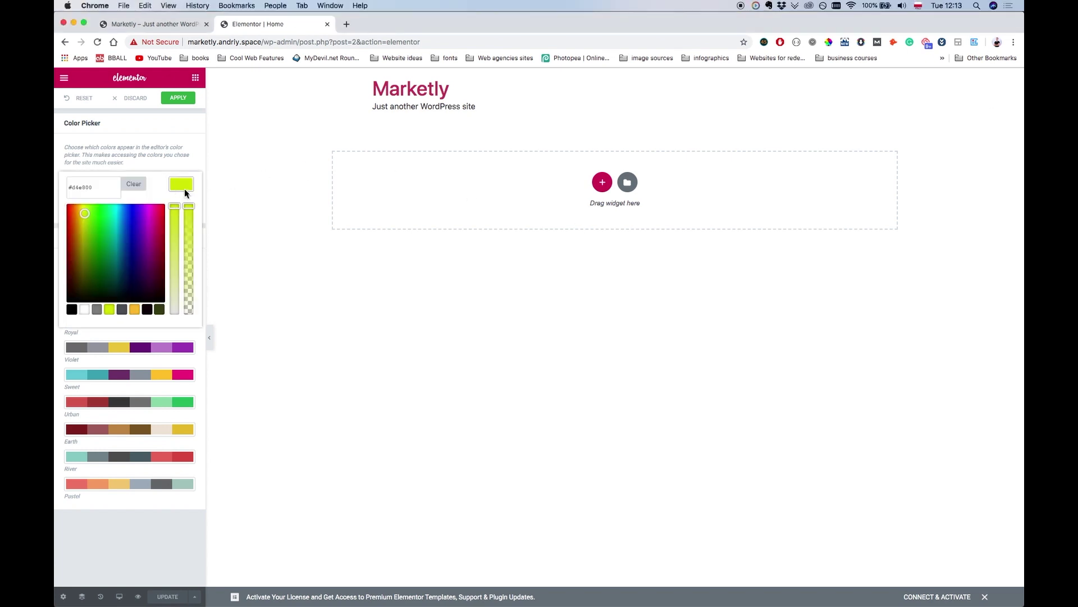
pyautogui.tripleClick(108, 187)
pyautogui.press('super+v')
pyautogui.click(150, 164)
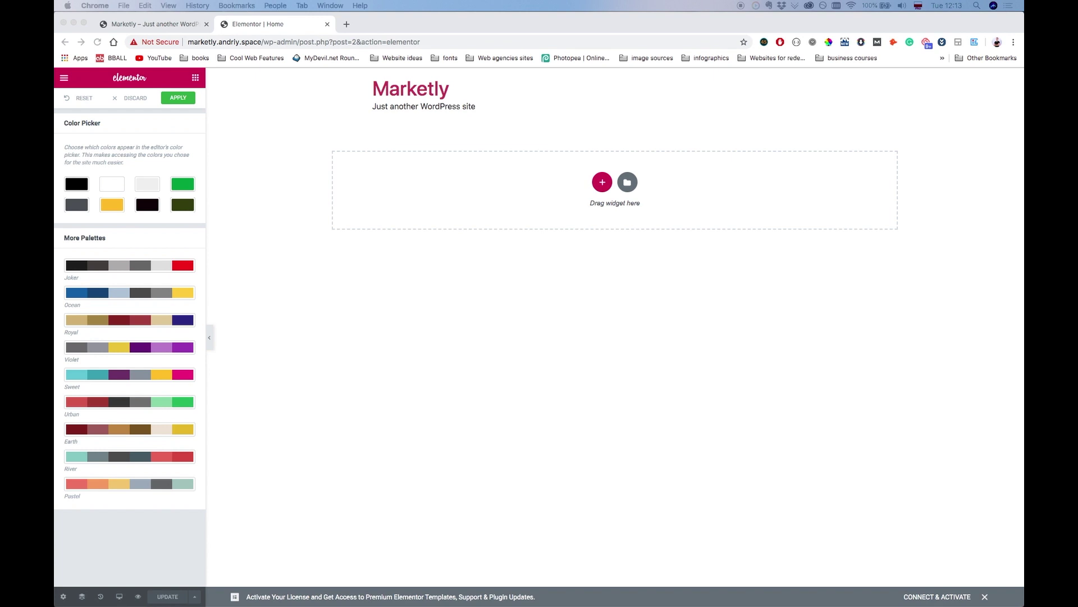
# Copy the hex code of the dark grey swatch.
pyautogui.click(73, 207)
pyautogui.tripleClick(101, 187)
pyautogui.press('super+c')
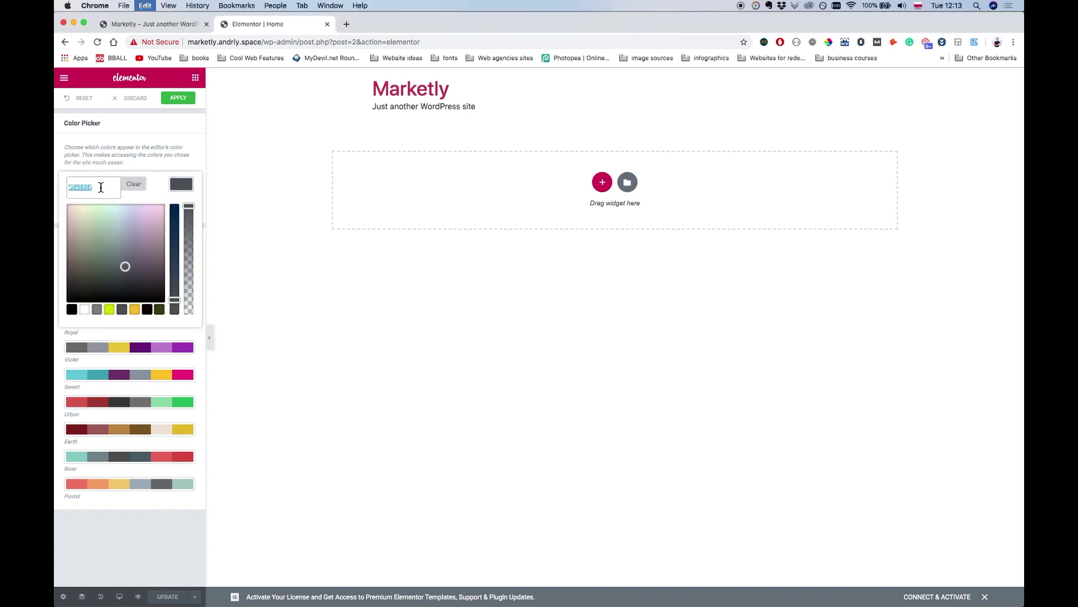
pyautogui.click(132, 147)
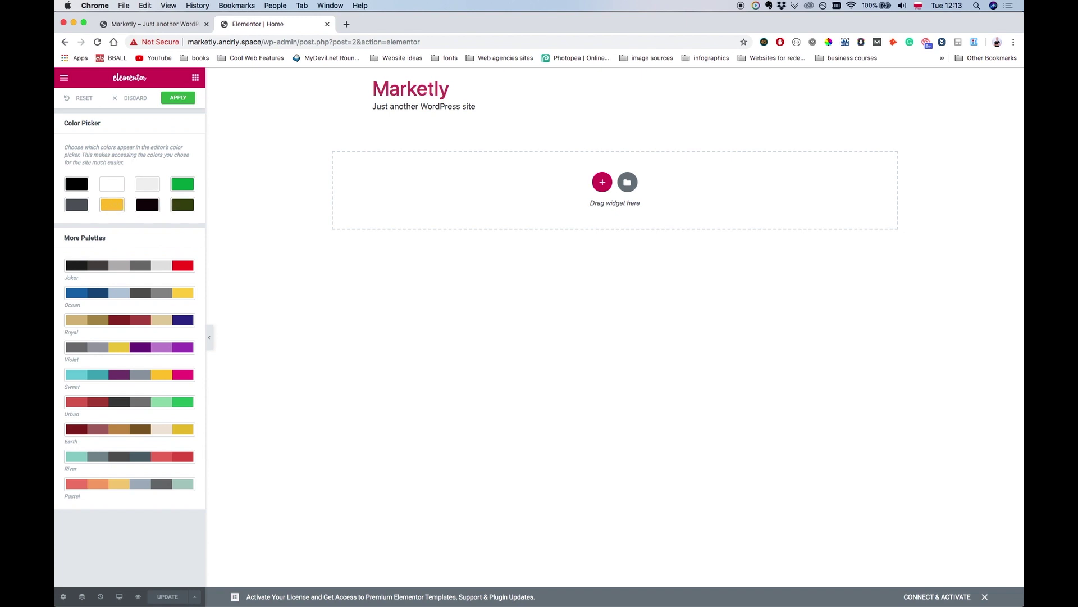
# Update the yellow swatch in the palette with the hex code copied from the other app.
pyautogui.press('super+Tab')
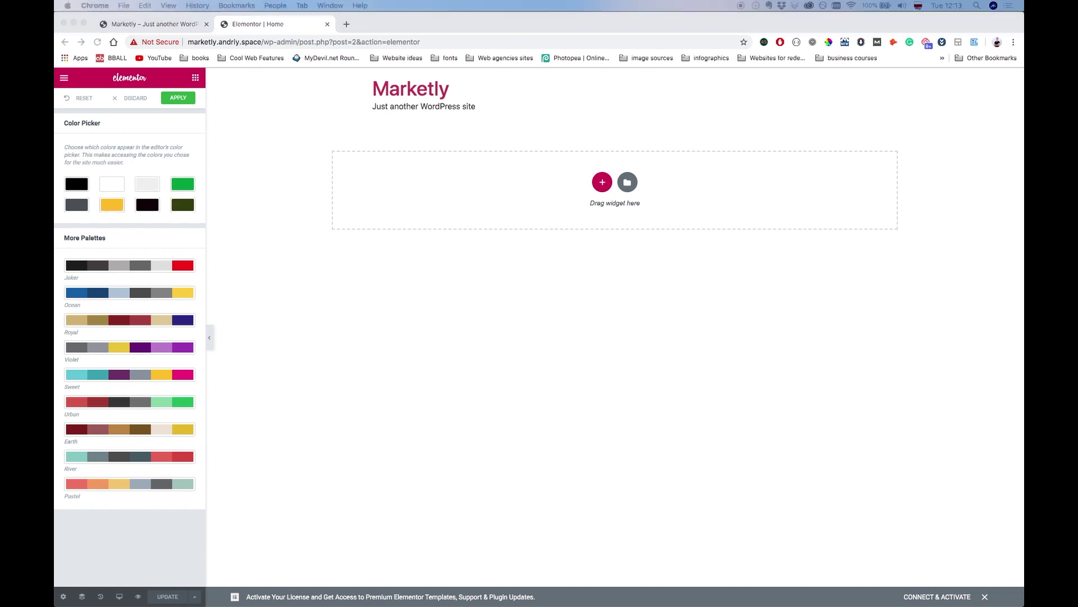
pyautogui.click(110, 208)
pyautogui.click(110, 208)
pyautogui.tripleClick(97, 188)
pyautogui.press('super+v')
pyautogui.moveTo(97, 191); pyautogui.dragTo(58, 183)
pyautogui.press('super+v')
pyautogui.click(147, 157)
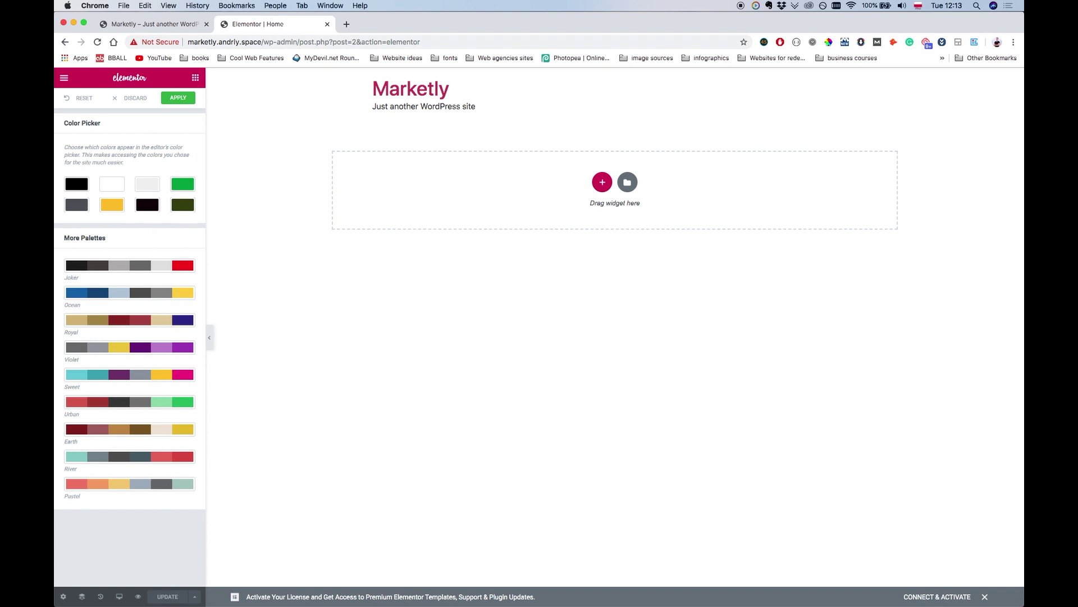
# Replace the near-black swatch with indigo by pasting the hex code copied from the other app.
pyautogui.press('super+Tab')
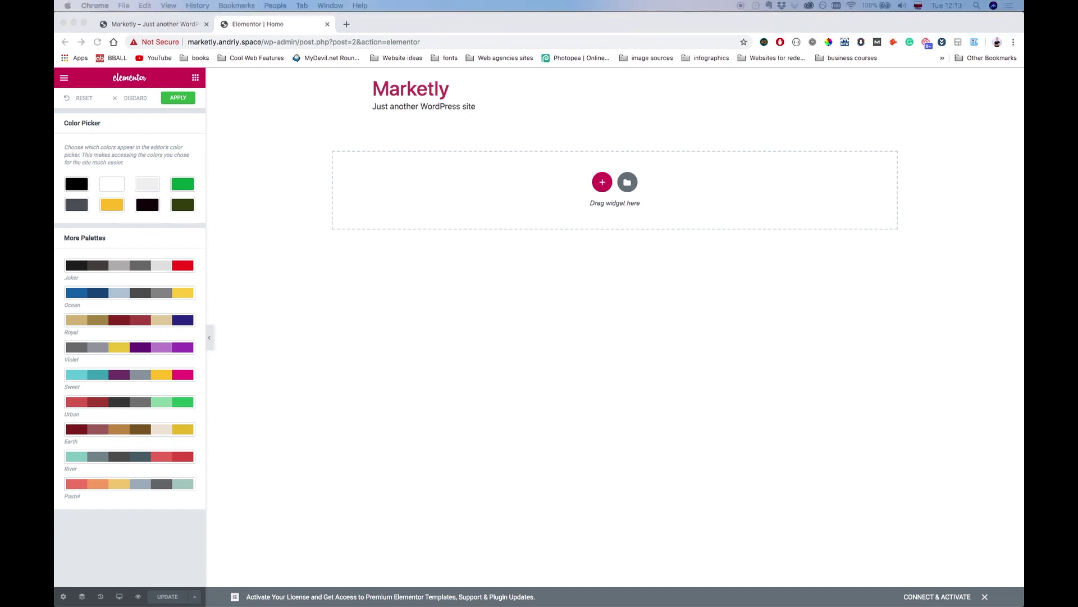
pyautogui.click(154, 207)
pyautogui.click(155, 206)
pyautogui.click(108, 191)
pyautogui.press('super+a')
pyautogui.press('super+v')
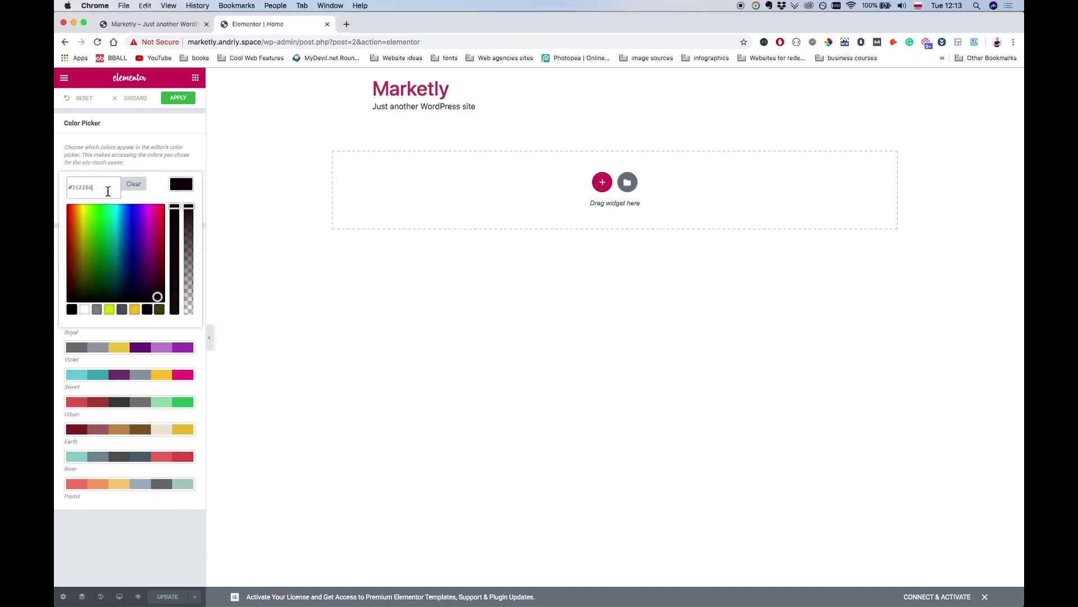
pyautogui.click(144, 156)
# Open the dark olive swatch and select the green swatch's hex code to check it.
pyautogui.click(183, 210)
pyautogui.click(175, 150)
pyautogui.click(188, 186)
pyautogui.moveTo(107, 189); pyautogui.dragTo(49, 187)
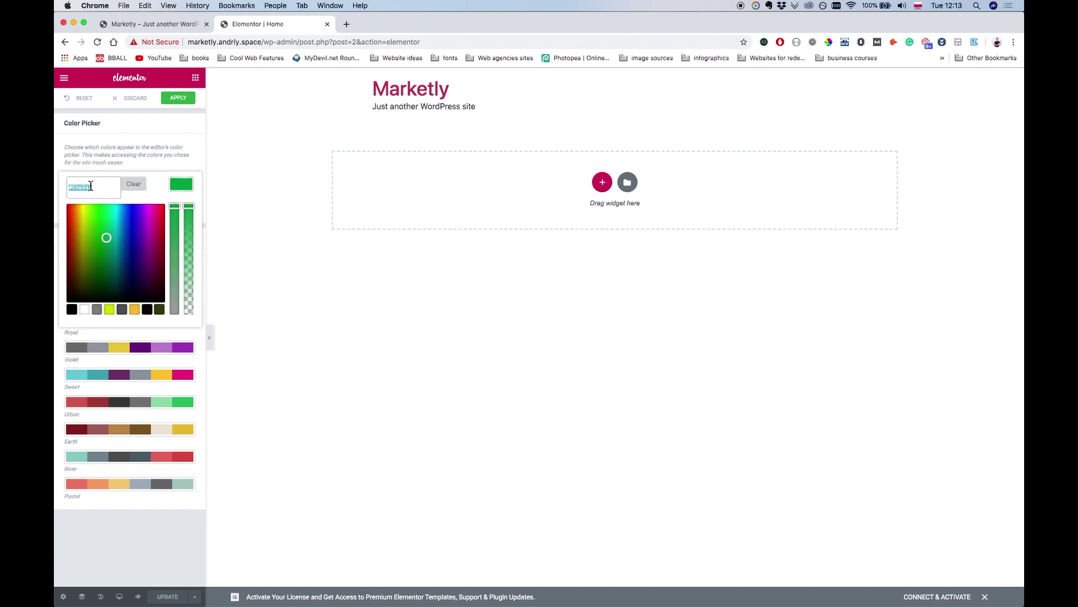
pyautogui.click(163, 159)
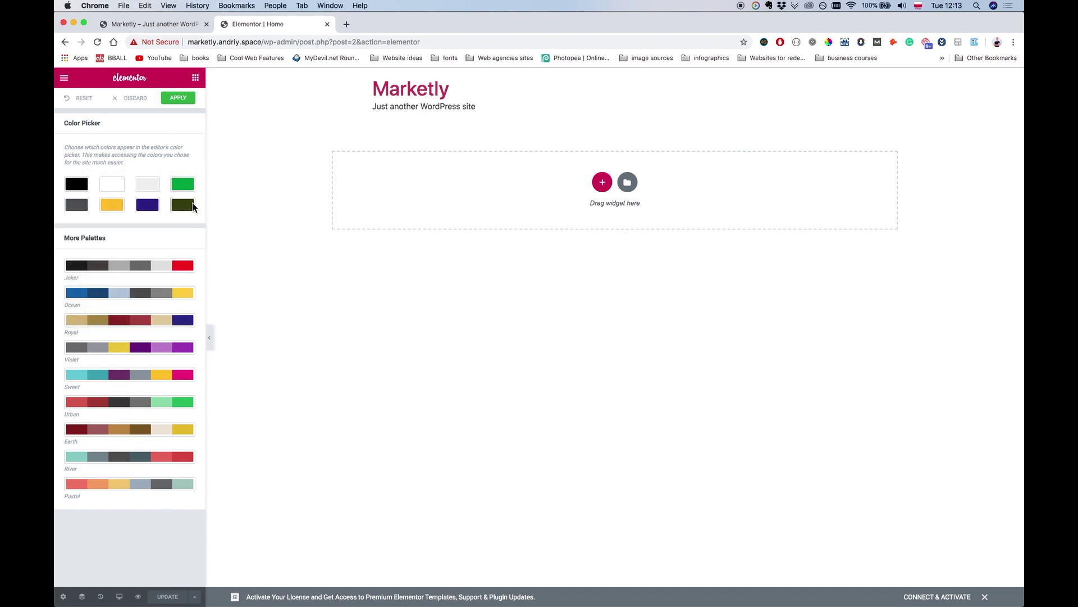
# Replace the dark olive swatch with a darker shade of the pasted green, #009349, and apply the palette.
pyautogui.click(190, 207)
pyautogui.moveTo(102, 188); pyautogui.dragTo(55, 188)
pyautogui.press('super+v')
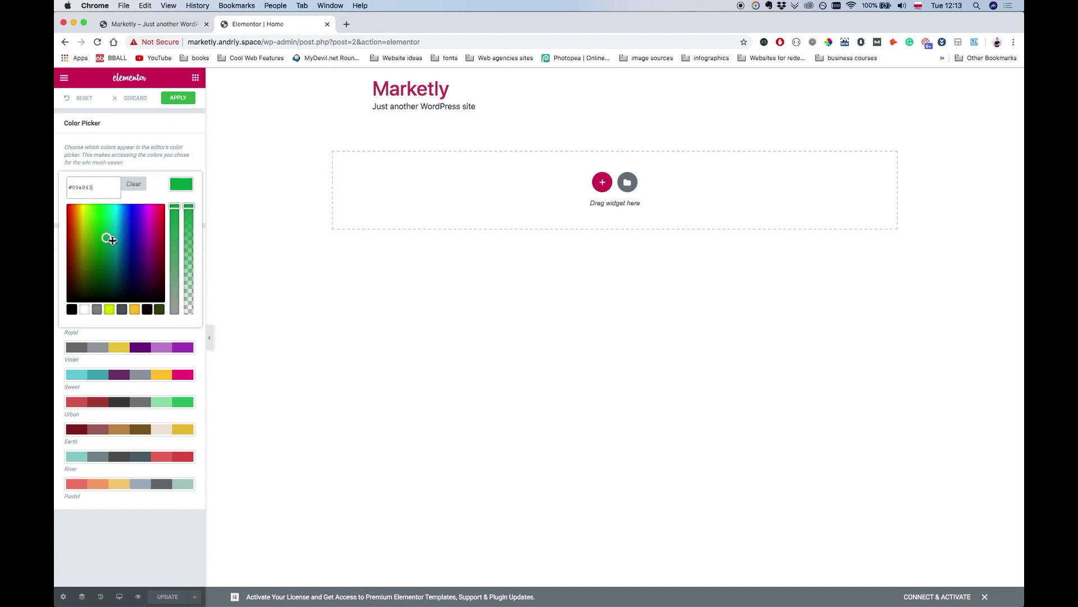
pyautogui.moveTo(111, 239); pyautogui.dragTo(108, 247)
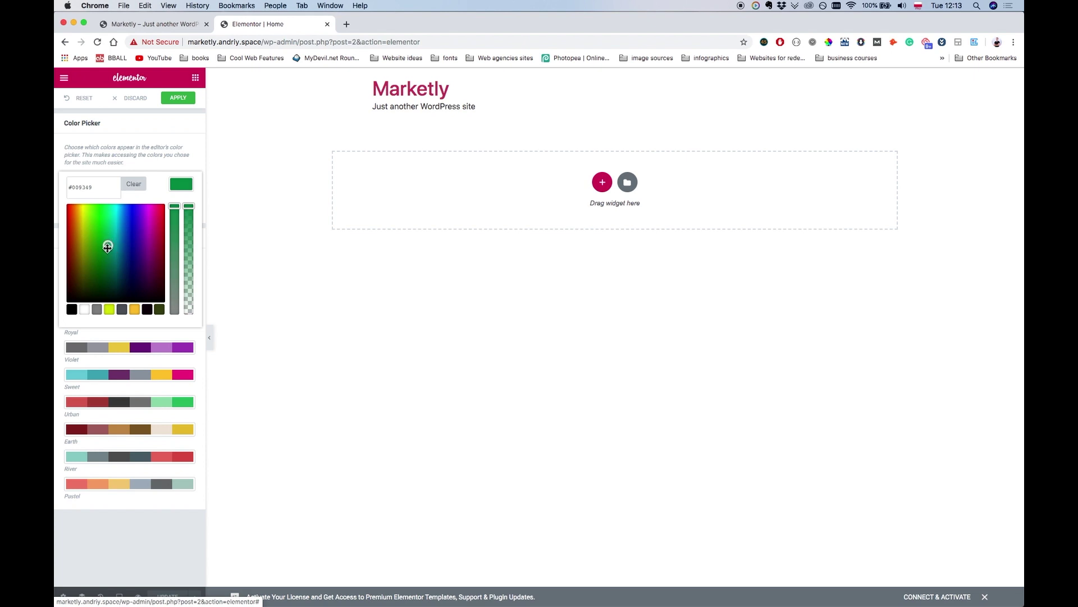
pyautogui.click(180, 145)
pyautogui.click(186, 104)
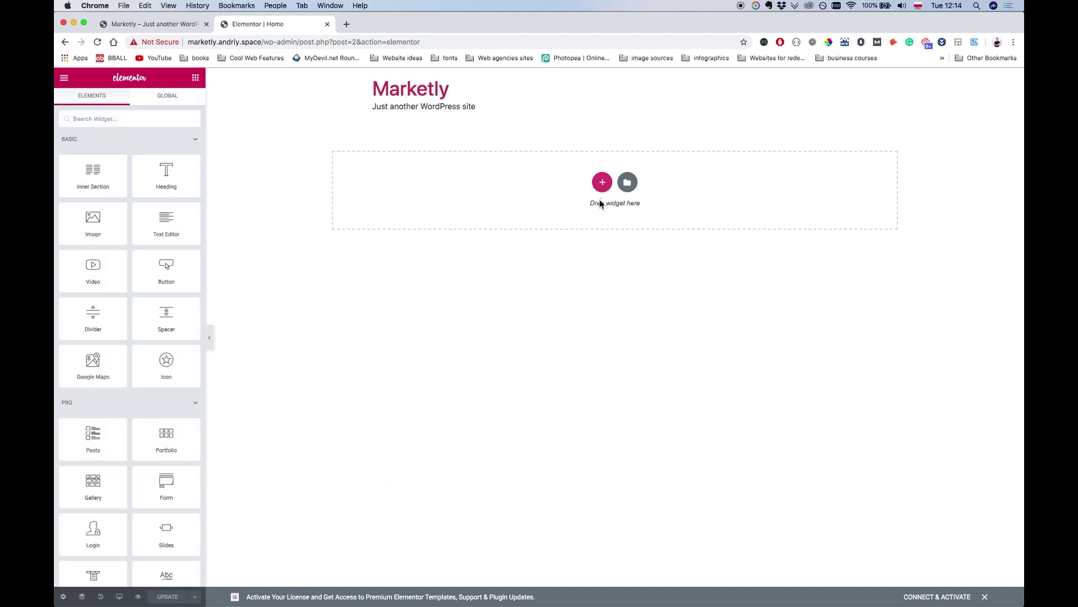
# Add a single-column section to the page and set its minimum height to 70 VH.
pyautogui.click(602, 184)
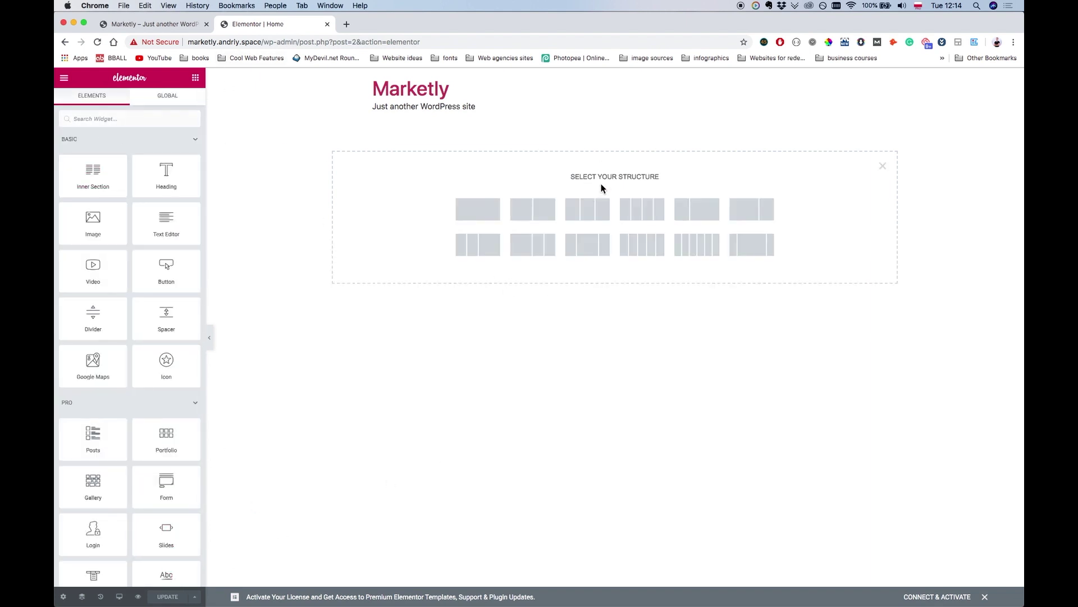
pyautogui.click(469, 220)
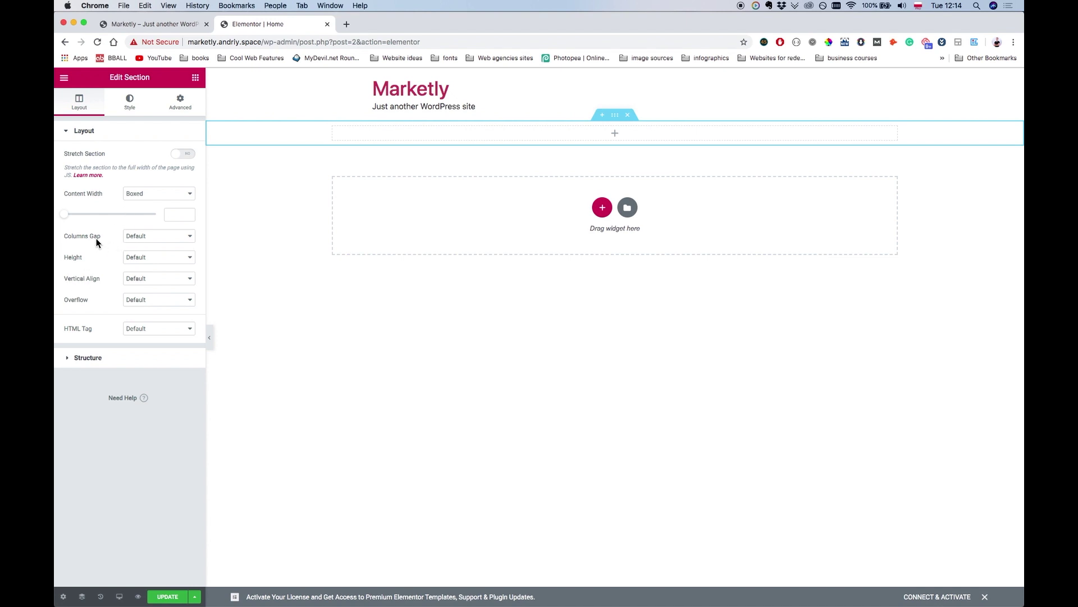
pyautogui.click(146, 260)
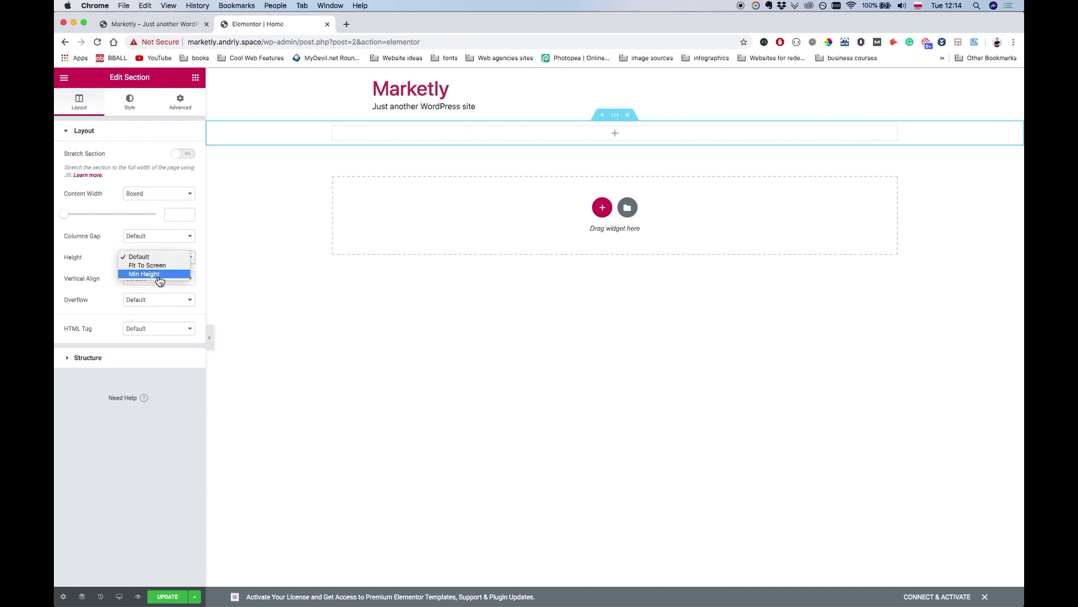
pyautogui.click(156, 274)
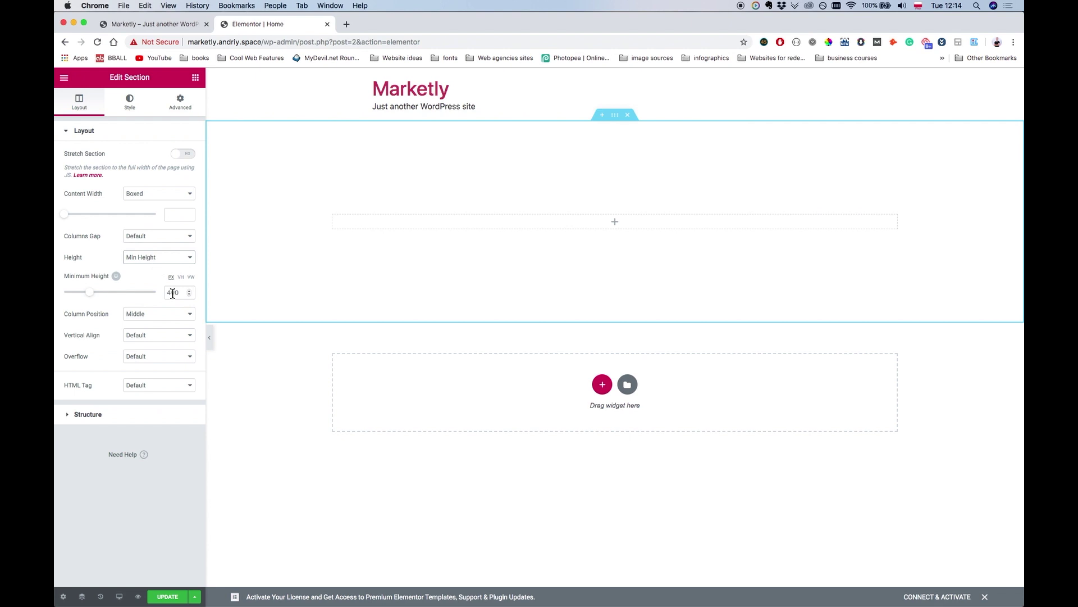
pyautogui.click(182, 278)
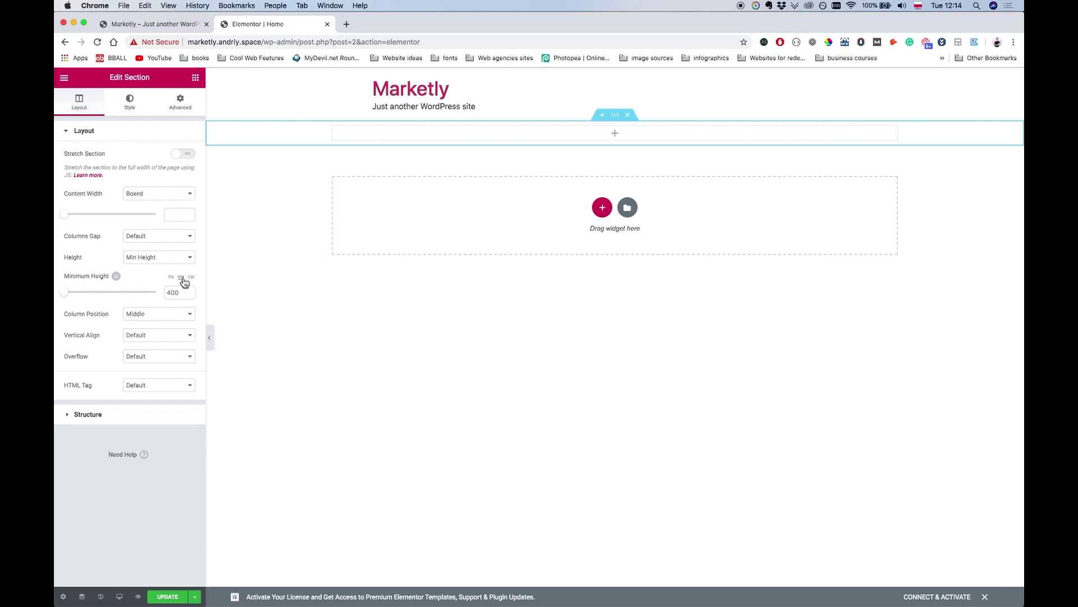
pyautogui.moveTo(179, 296); pyautogui.dragTo(129, 281)
pyautogui.write('70')
pyautogui.click(93, 479)
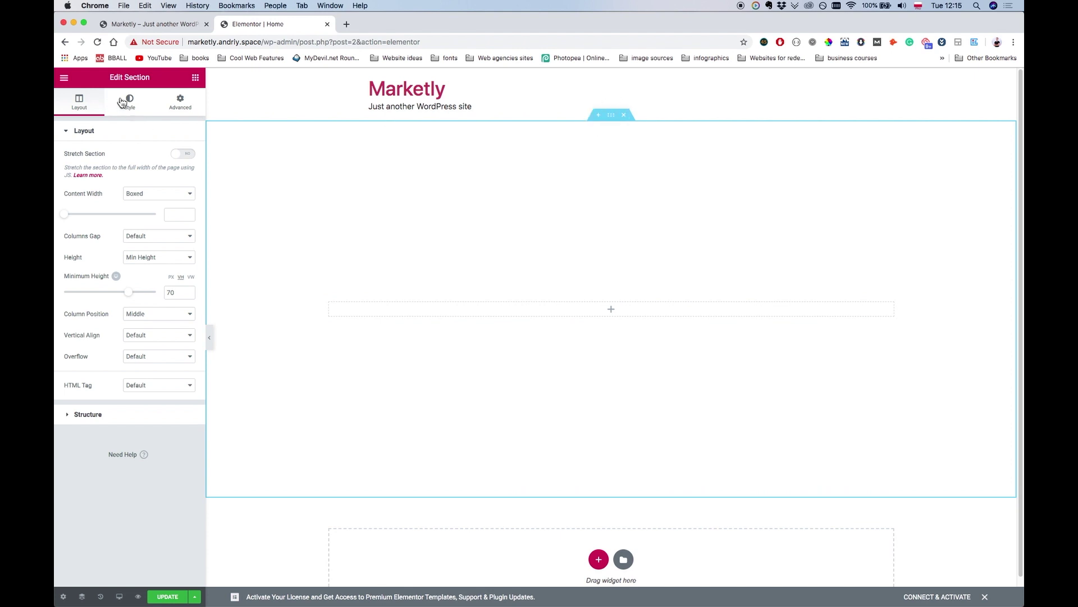
# Give the section a classic background image by uploading header_bg.jpg from the MS Course folder on the Desktop.
pyautogui.click(151, 111)
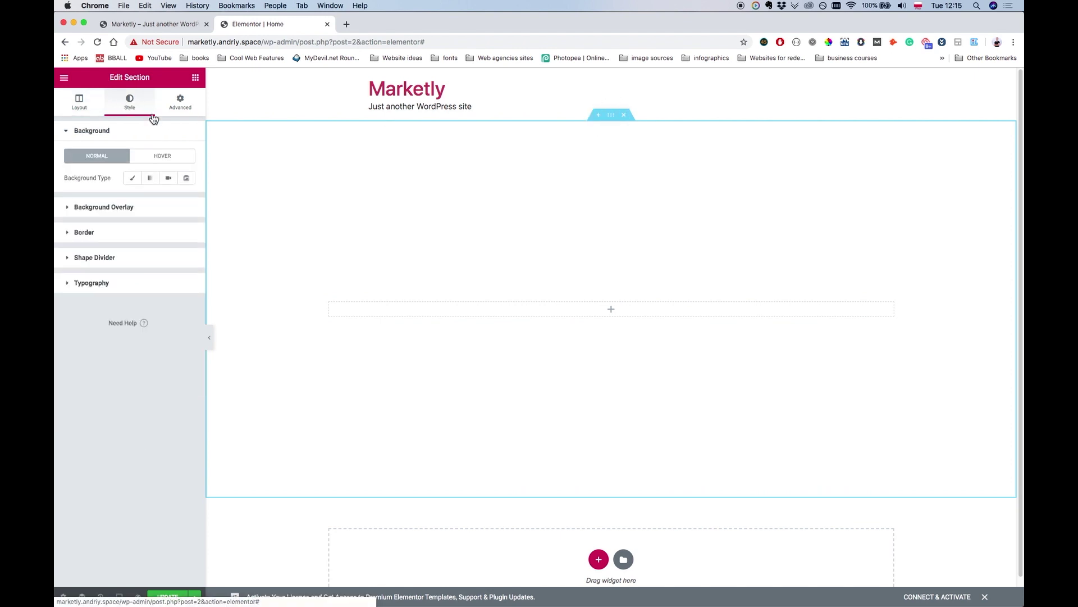
pyautogui.click(134, 179)
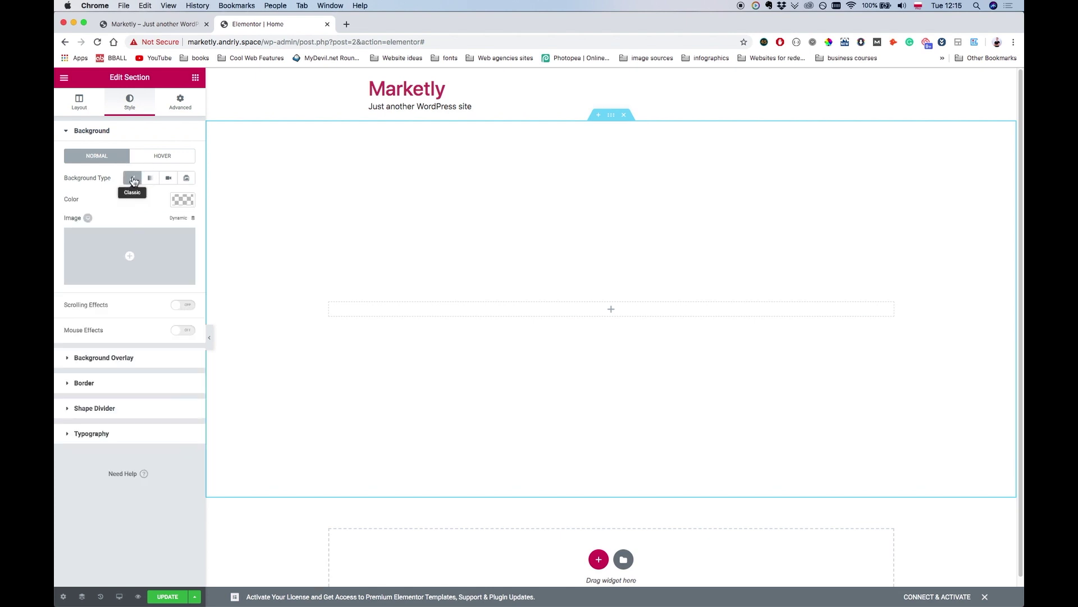
pyautogui.click(87, 244)
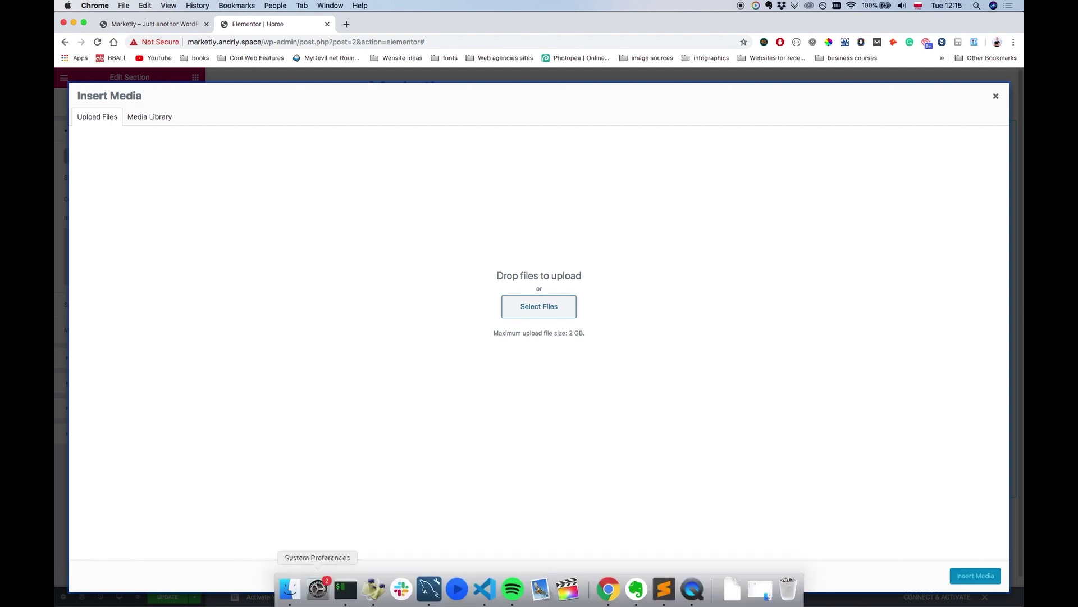
pyautogui.click(294, 588)
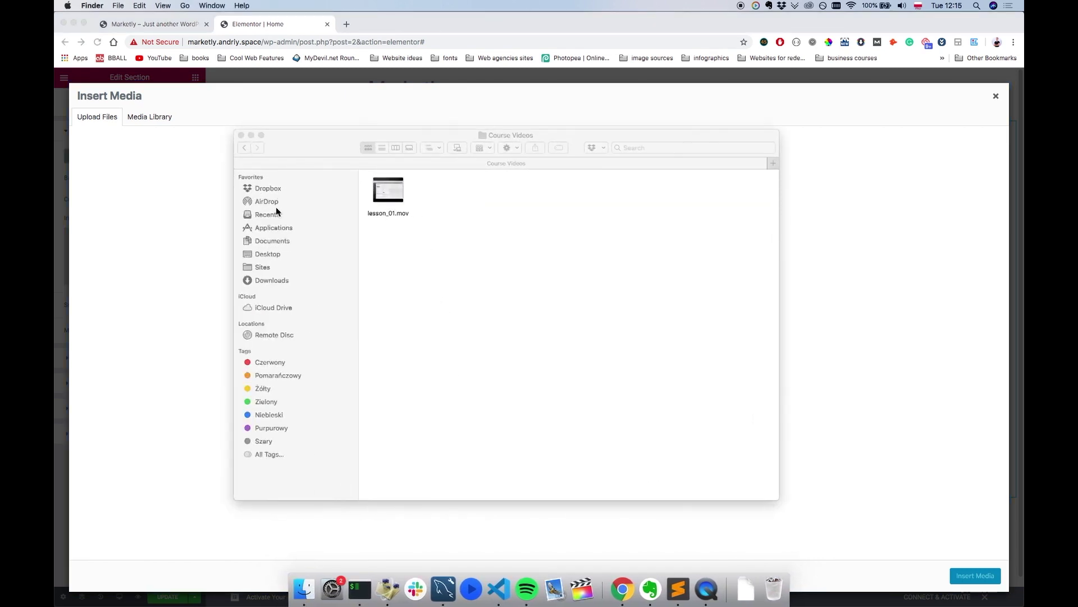
pyautogui.click(272, 253)
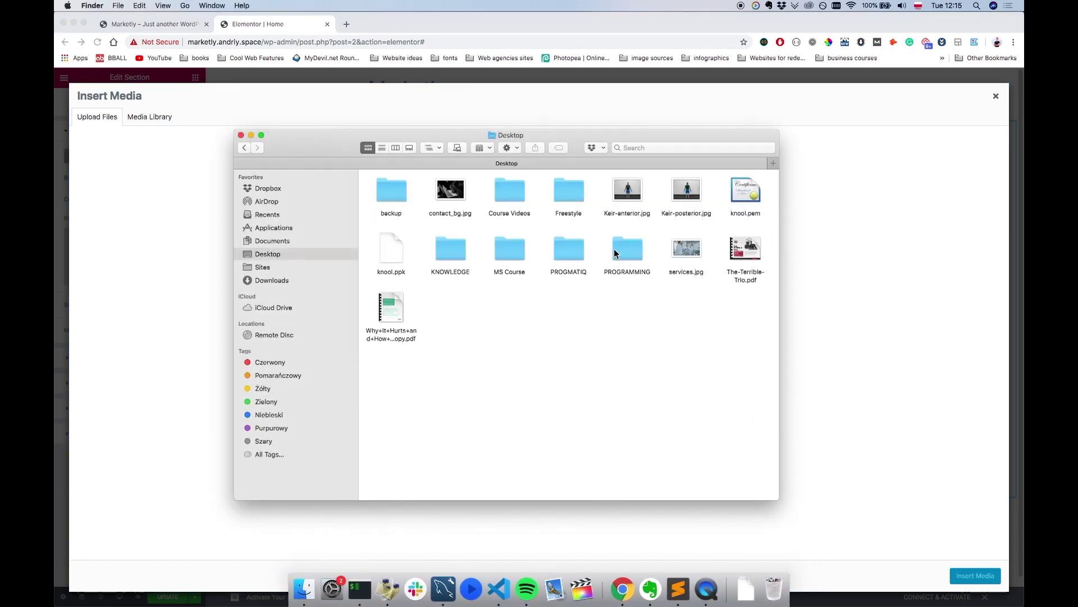
pyautogui.doubleClick(517, 249)
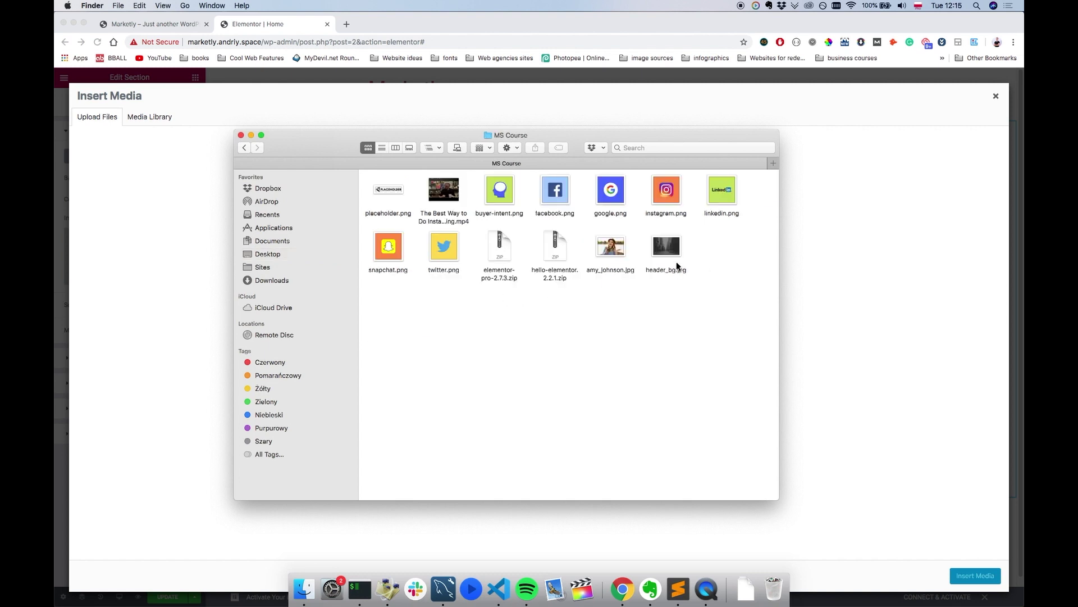
pyautogui.moveTo(672, 254); pyautogui.dragTo(191, 197)
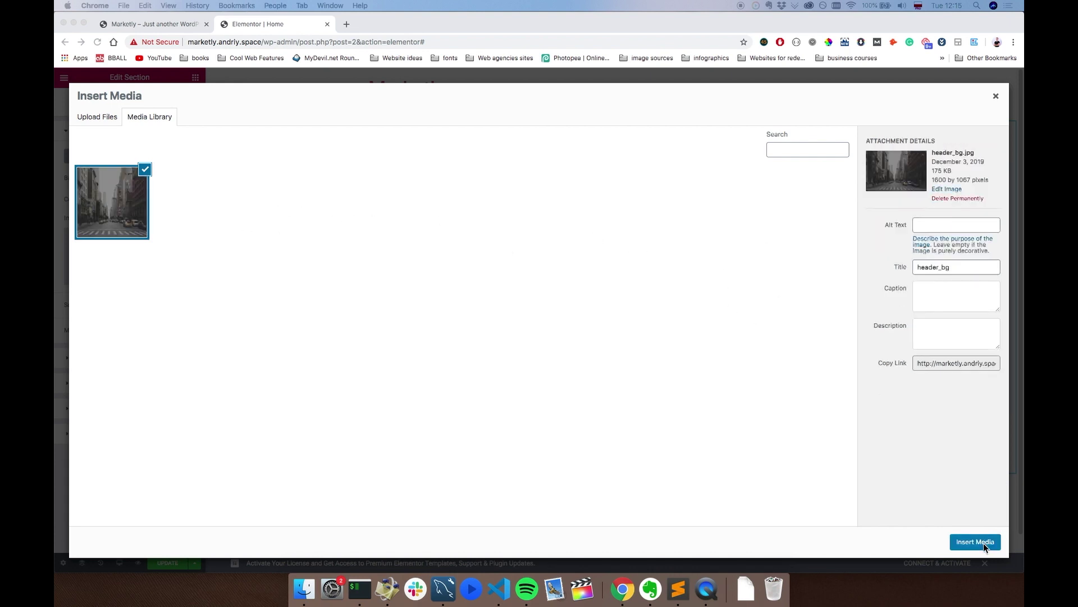
pyautogui.click(939, 497)
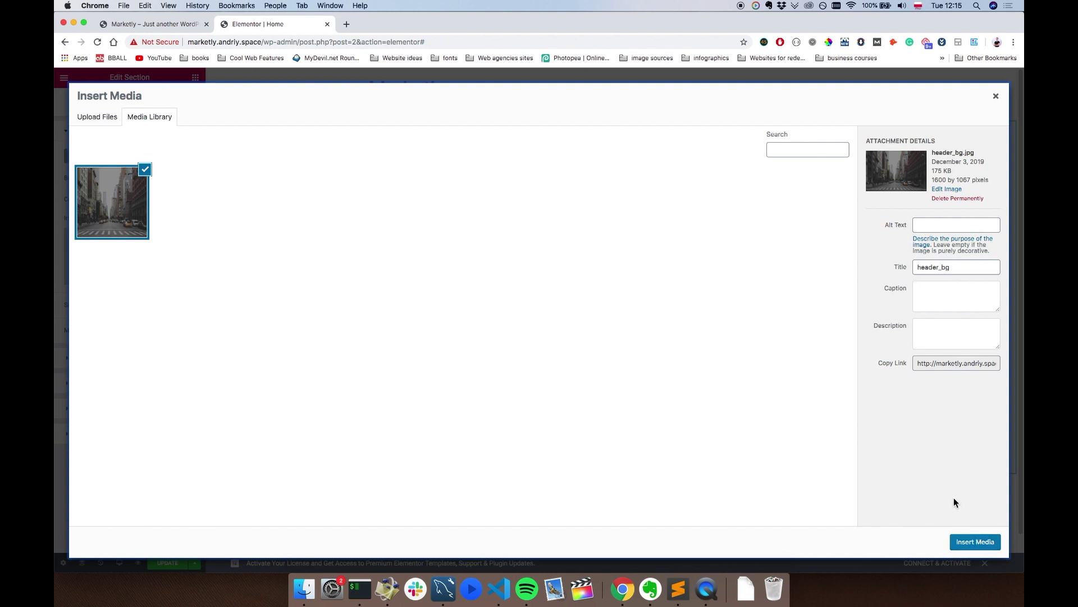
pyautogui.click(977, 542)
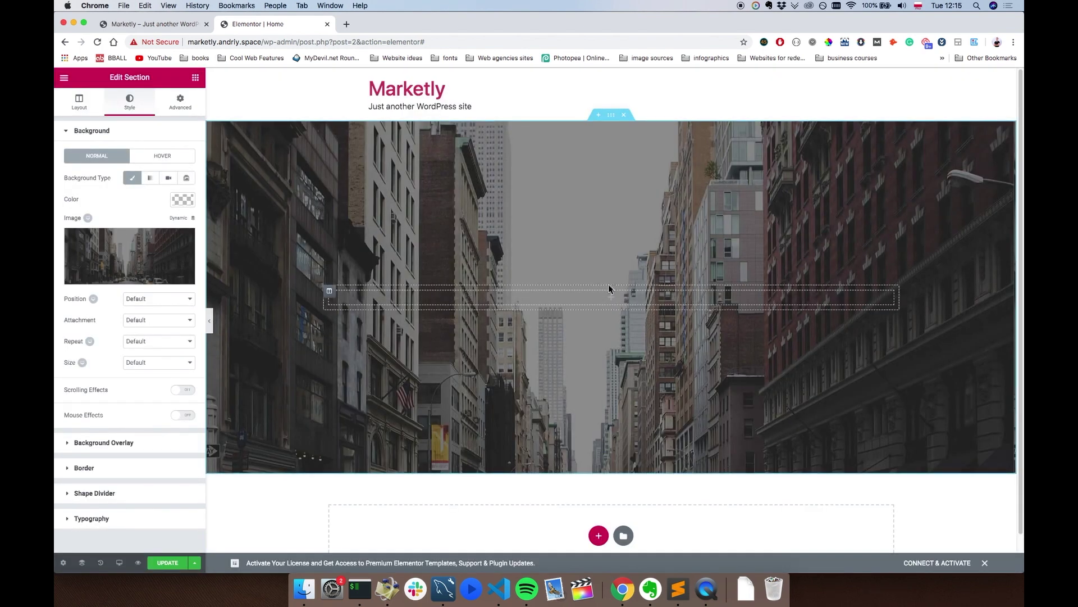
# Add a classic background overlay in black rgba(0,0,0,0.8) with 0.8 opacity to the section, and update the page.
pyautogui.click(112, 442)
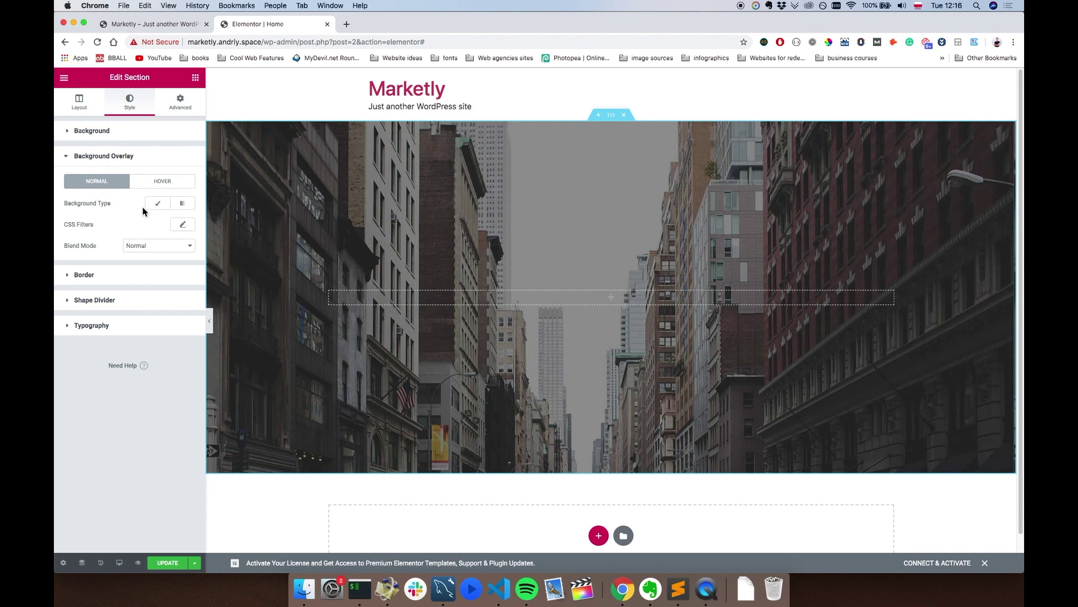
pyautogui.click(161, 205)
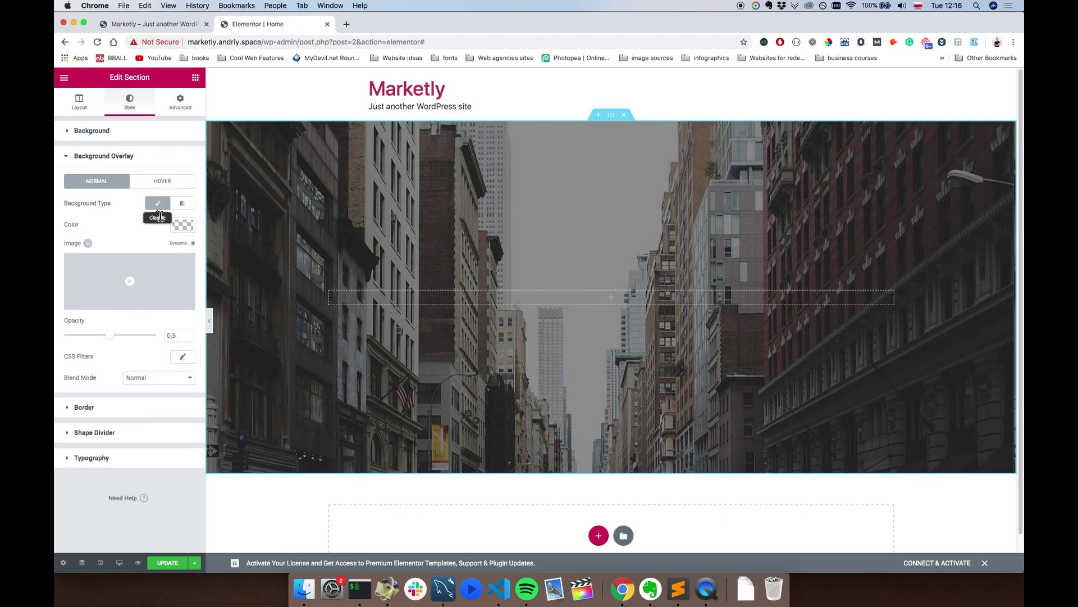
pyautogui.click(185, 226)
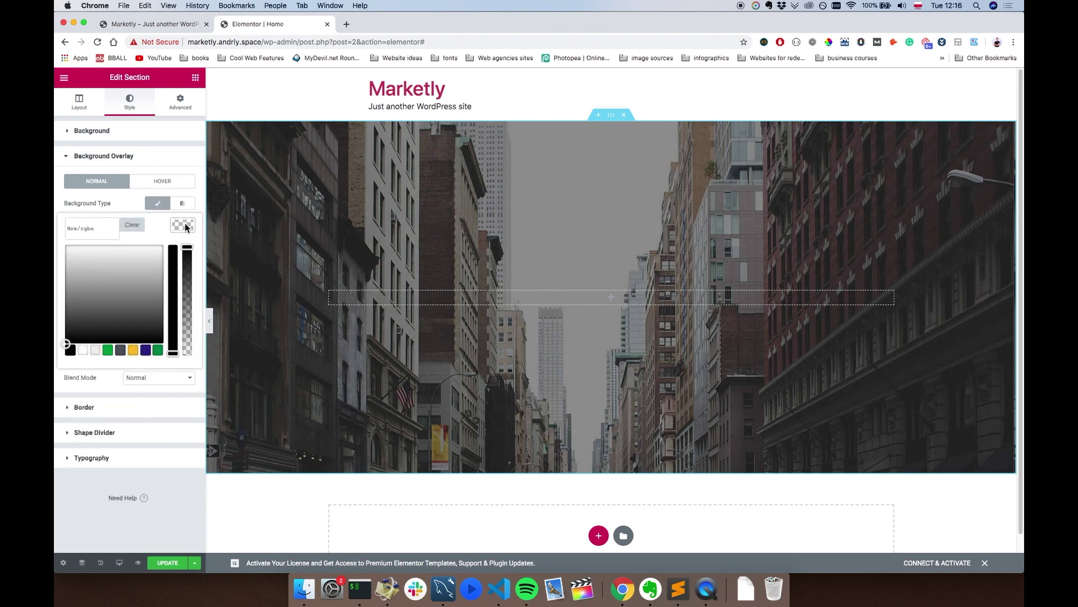
pyautogui.click(70, 350)
pyautogui.moveTo(187, 247); pyautogui.dragTo(187, 273)
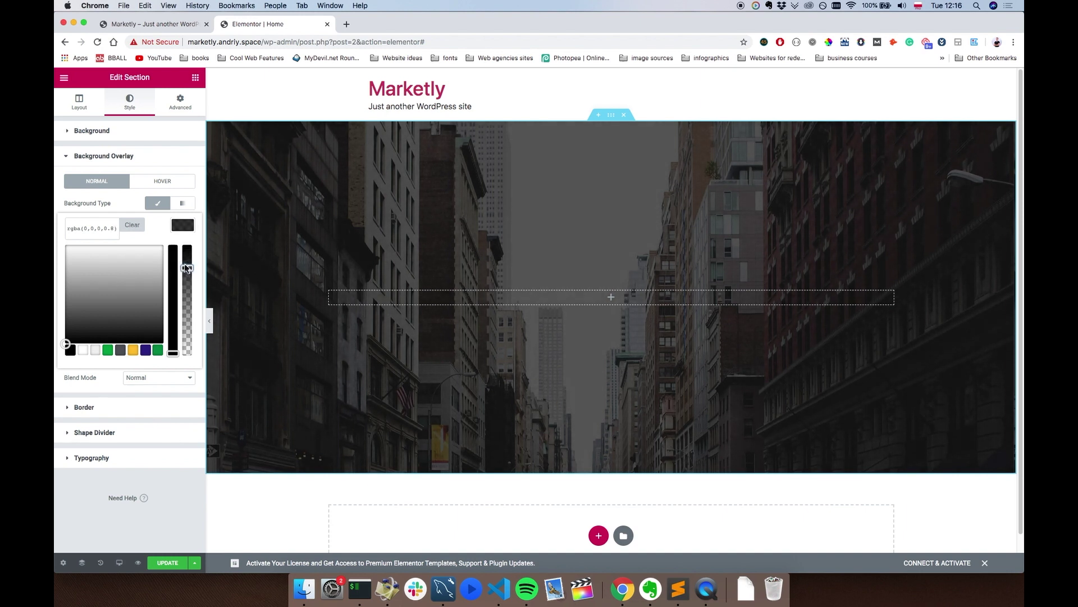
pyautogui.click(130, 203)
pyautogui.click(180, 228)
pyautogui.click(180, 228)
pyautogui.moveTo(111, 336); pyautogui.dragTo(137, 336)
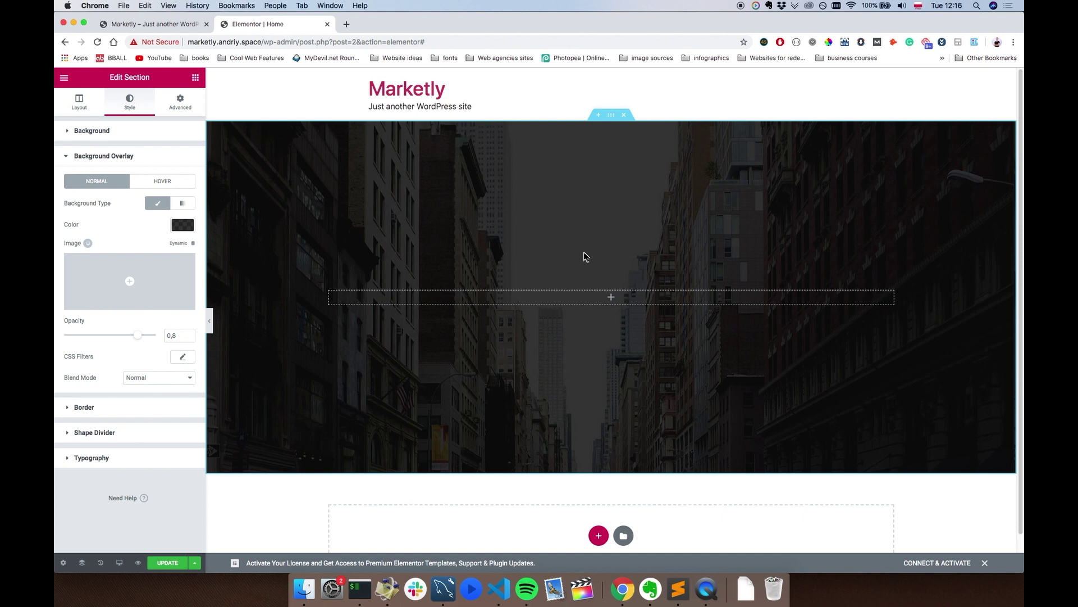
pyautogui.click(165, 564)
# Place a Heading widget in the section's column and set its HTML tag to H1.
pyautogui.click(196, 78)
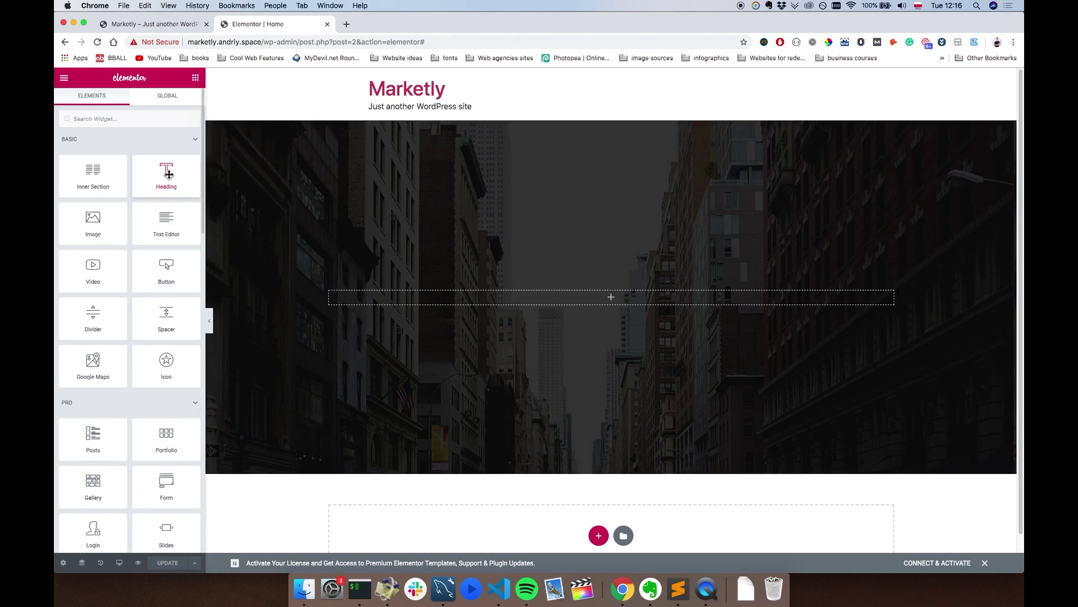
pyautogui.moveTo(166, 171); pyautogui.dragTo(627, 297)
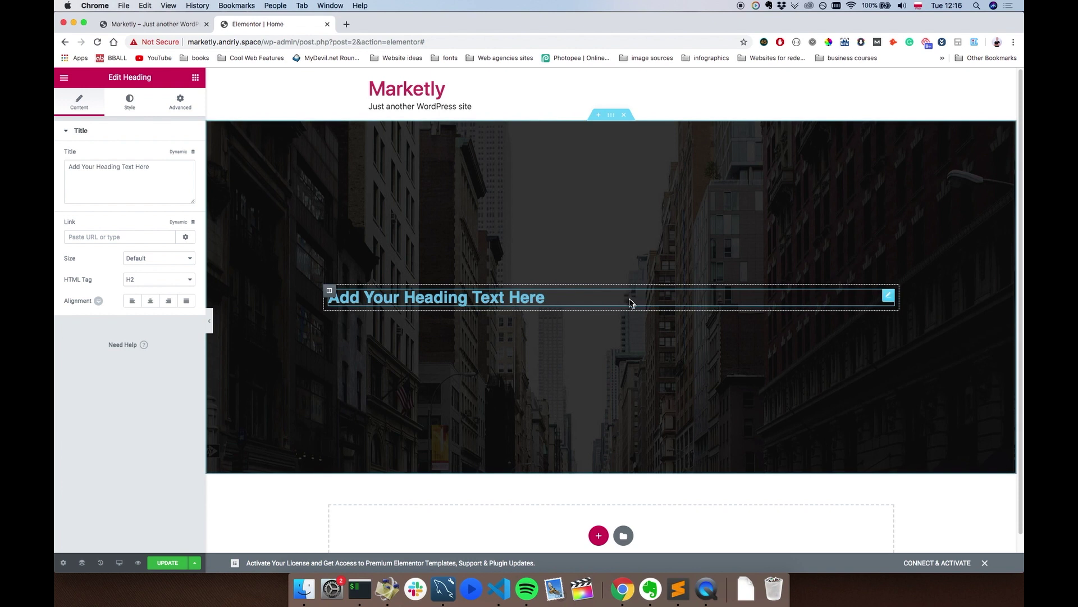
pyautogui.click(142, 280)
pyautogui.click(145, 280)
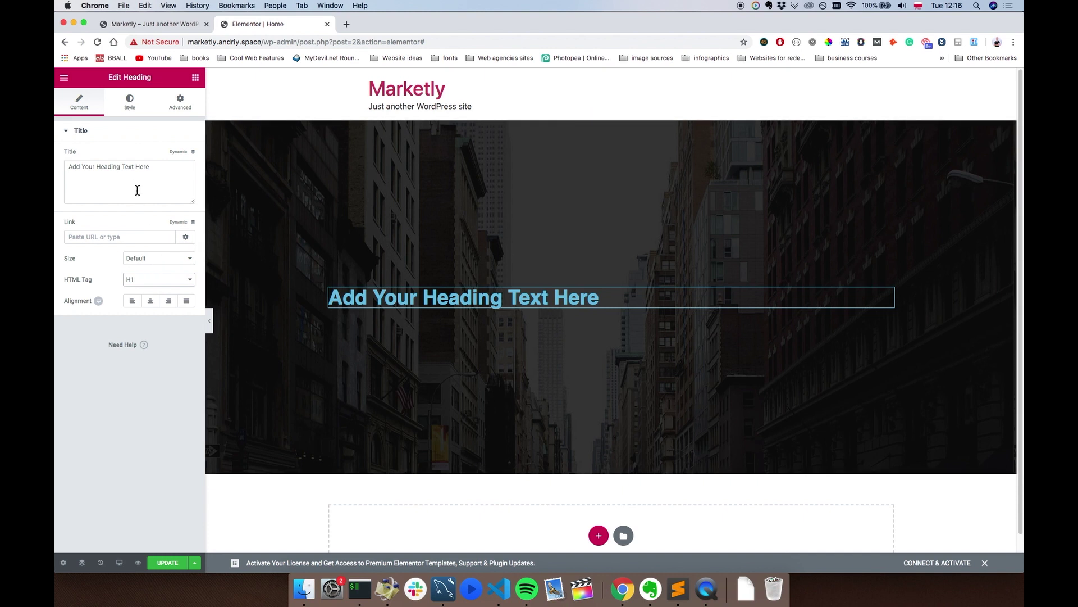
# Replace the heading's placeholder title with "Learn Digital Marketing".
pyautogui.click(173, 169)
pyautogui.press('super+a')
pyautogui.press('BackSpace')
pyautogui.write('Learn Digi')
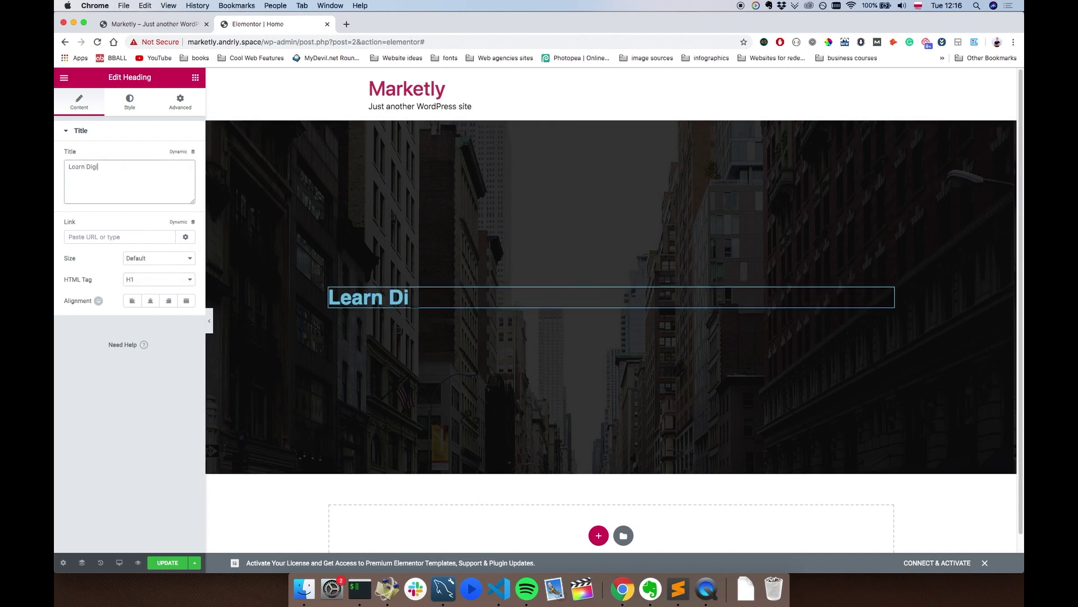
pyautogui.write('tal Mrke')
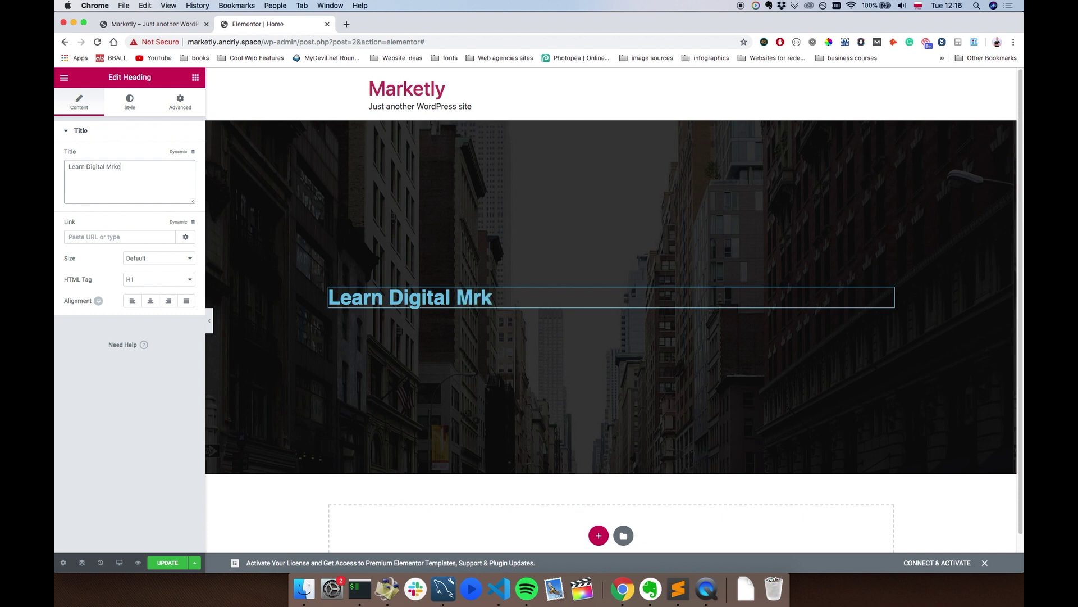
pyautogui.press('BackSpace')
pyautogui.press('BackSpace')
pyautogui.press('BackSpace')
pyautogui.write('arketin')
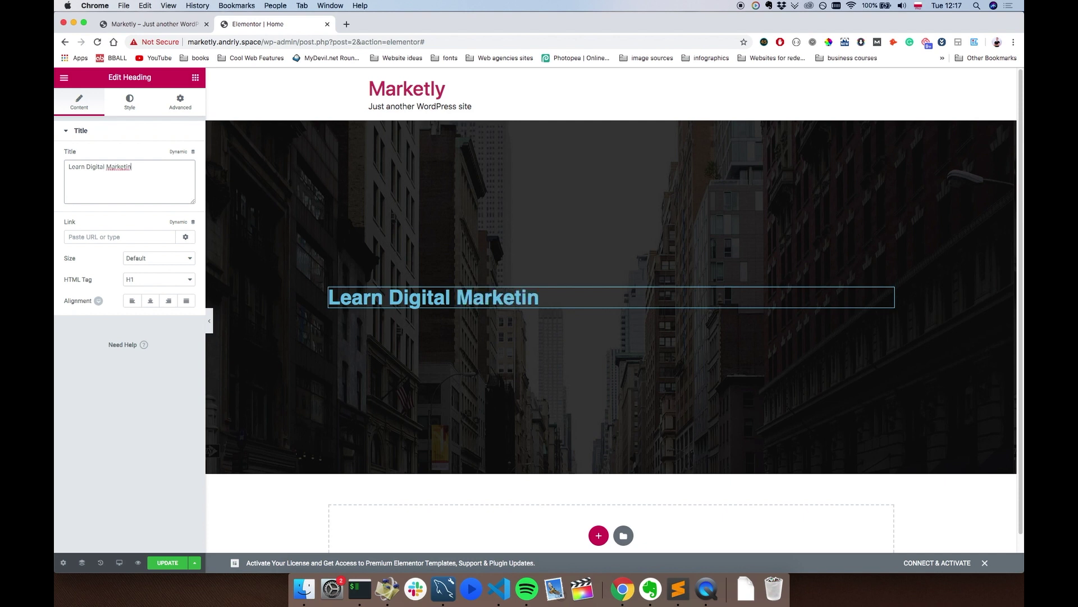
pyautogui.write('ag')
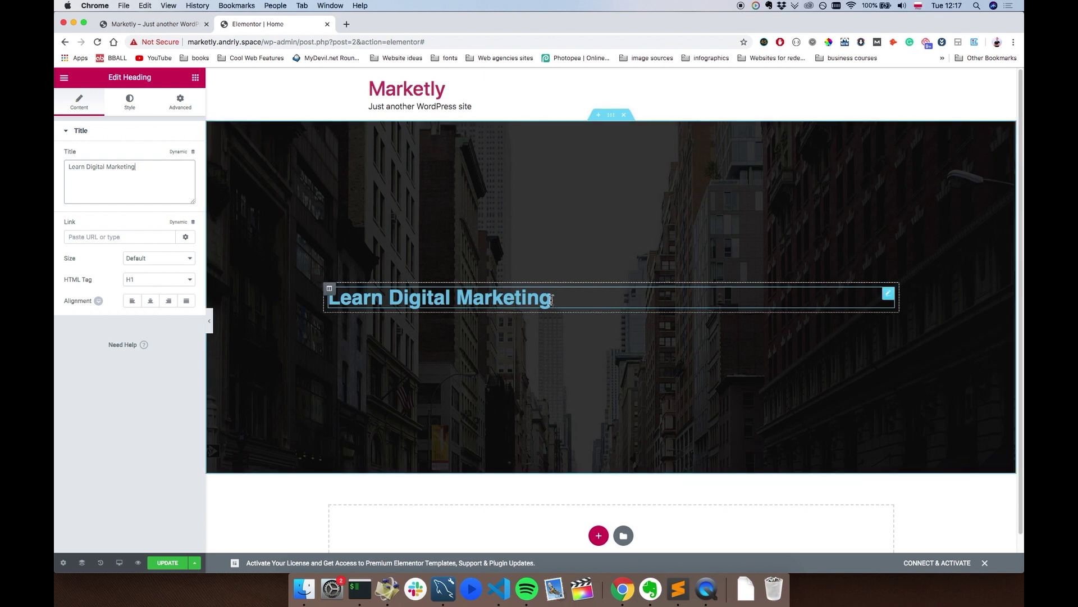
pyautogui.click(552, 300)
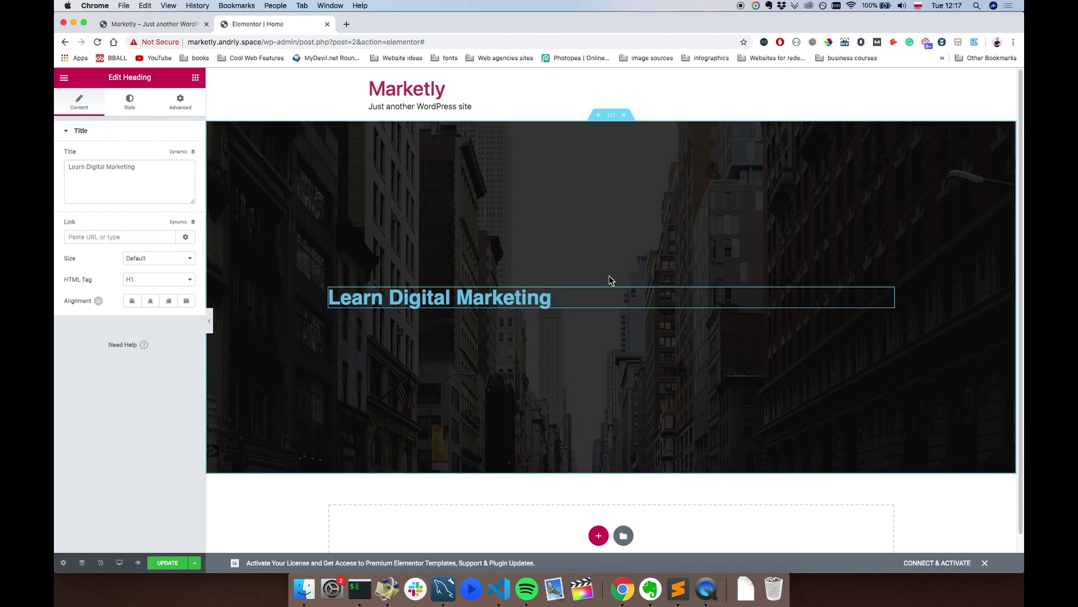
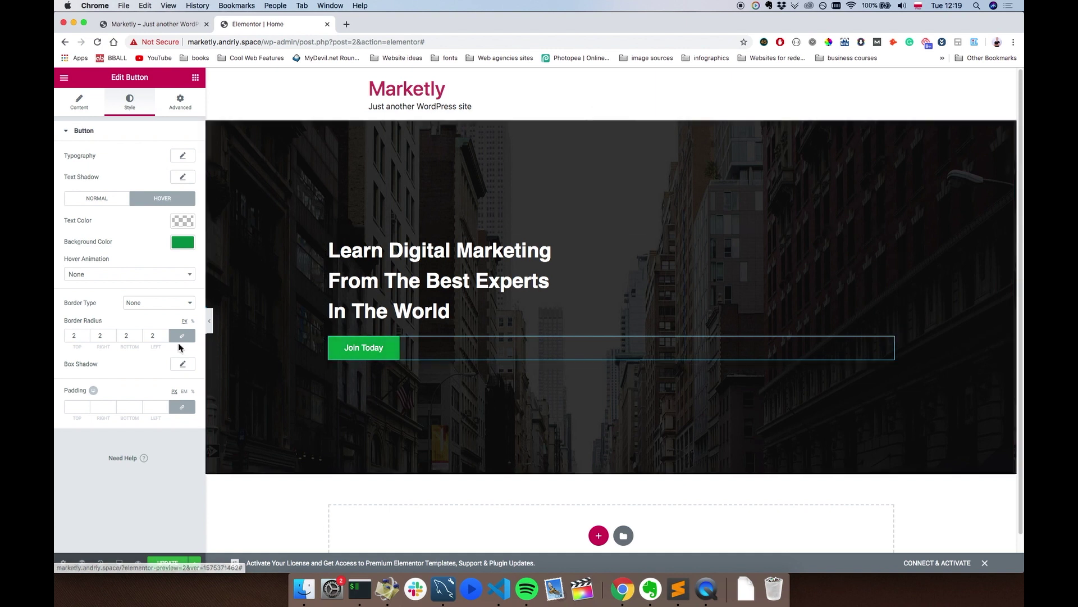
# Update the page and add a new single-column section below the hero section.
pyautogui.click(168, 563)
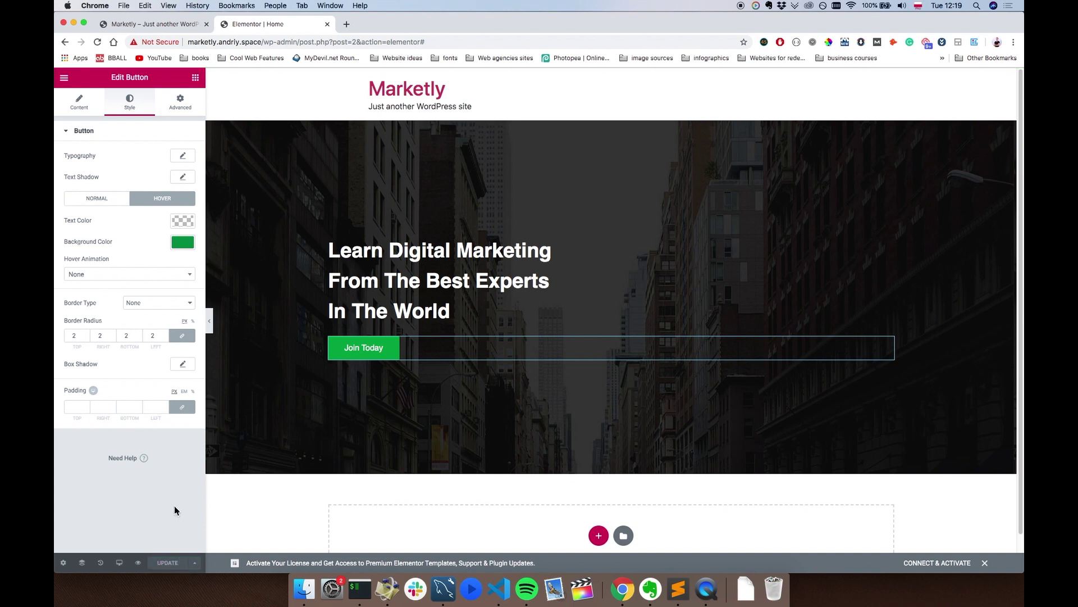
pyautogui.scroll(-2, 365, 380)
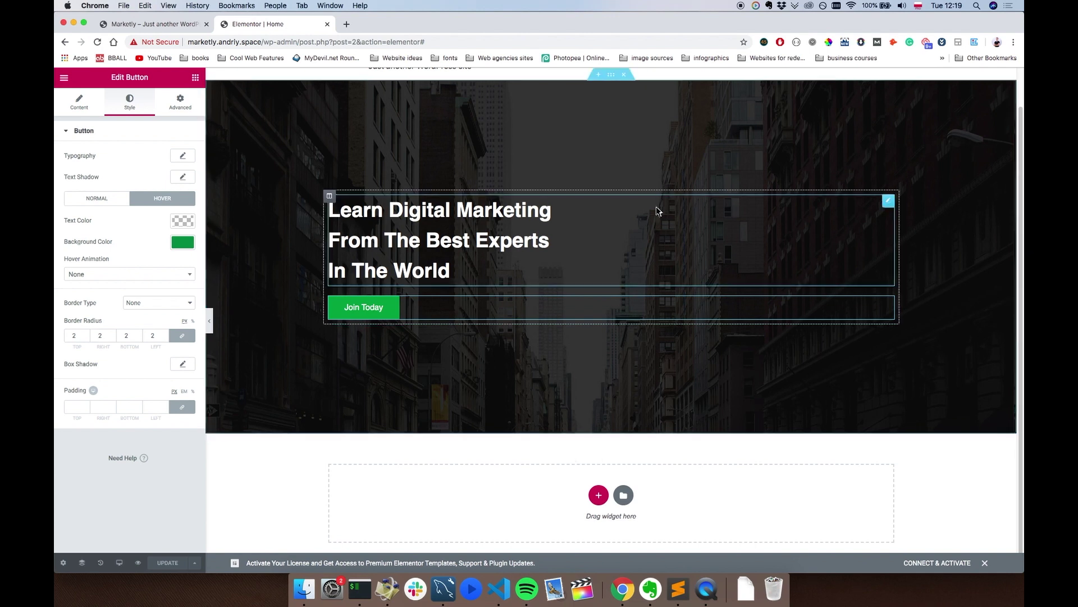
pyautogui.click(599, 497)
pyautogui.click(484, 518)
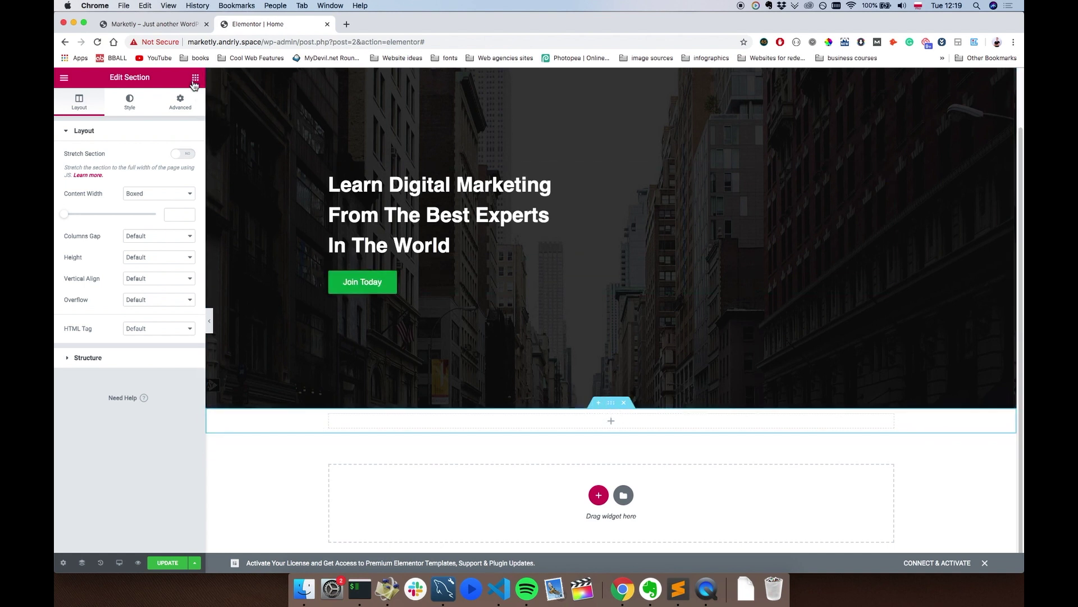
# Place a Heading widget in the new section below the hero and centre-align it.
pyautogui.click(195, 78)
pyautogui.moveTo(165, 171); pyautogui.dragTo(600, 419)
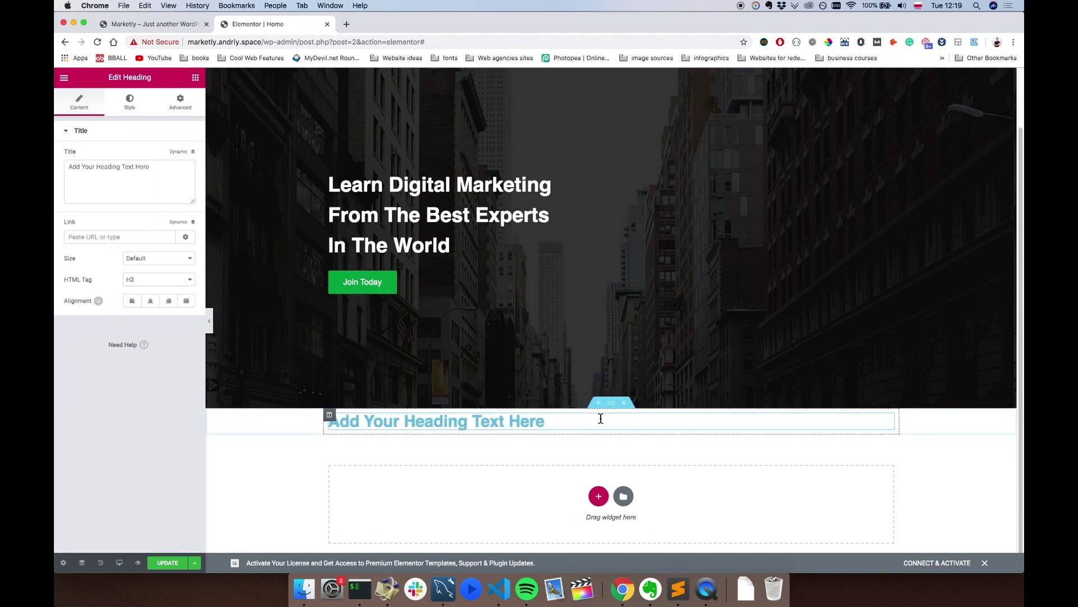
pyautogui.click(151, 301)
# Replace the new heading's placeholder title with "The Most Profitable Skill", a line break, and "To Master In 2019?".
pyautogui.moveTo(149, 167); pyautogui.dragTo(54, 166)
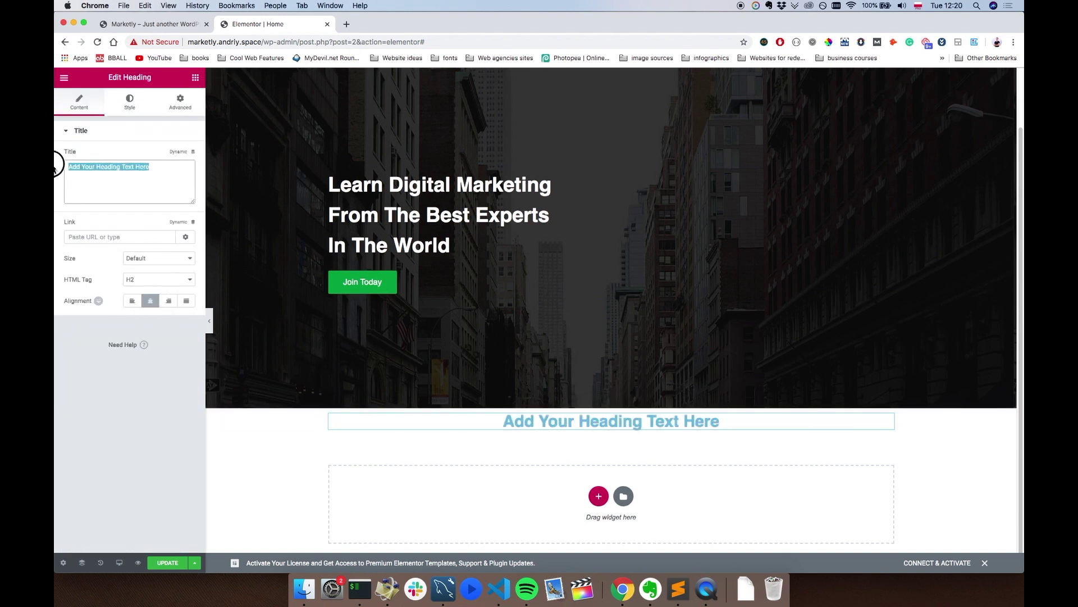
pyautogui.write('Tje')
pyautogui.press('BackSpace')
pyautogui.press('BackSpace')
pyautogui.write('he Most Pr')
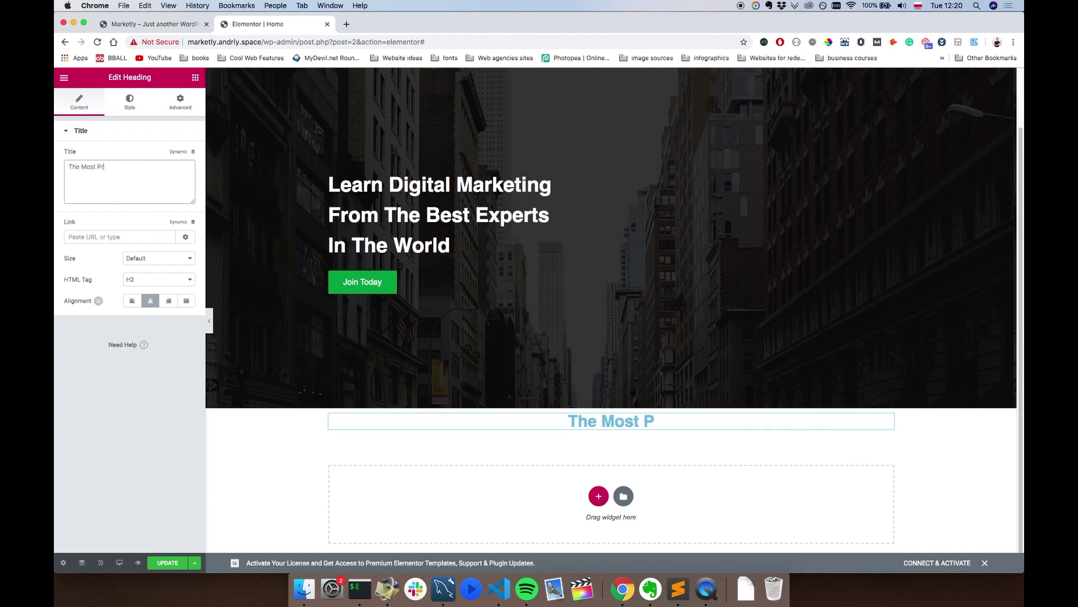
pyautogui.write('ofitable Sk')
pyautogui.press('BackSpace')
pyautogui.write('Skill')
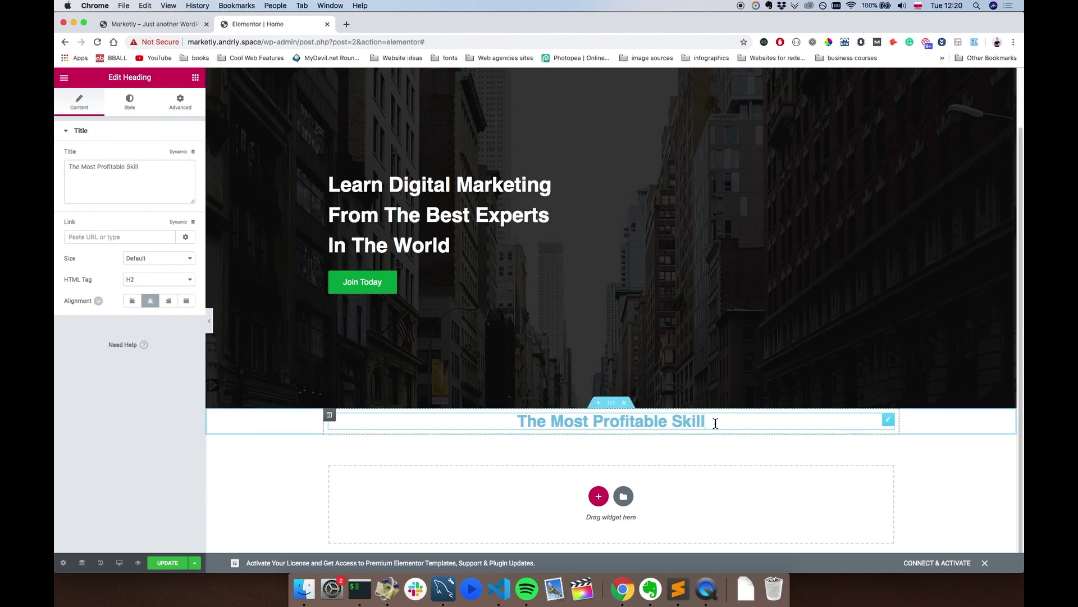
pyautogui.press('Return')
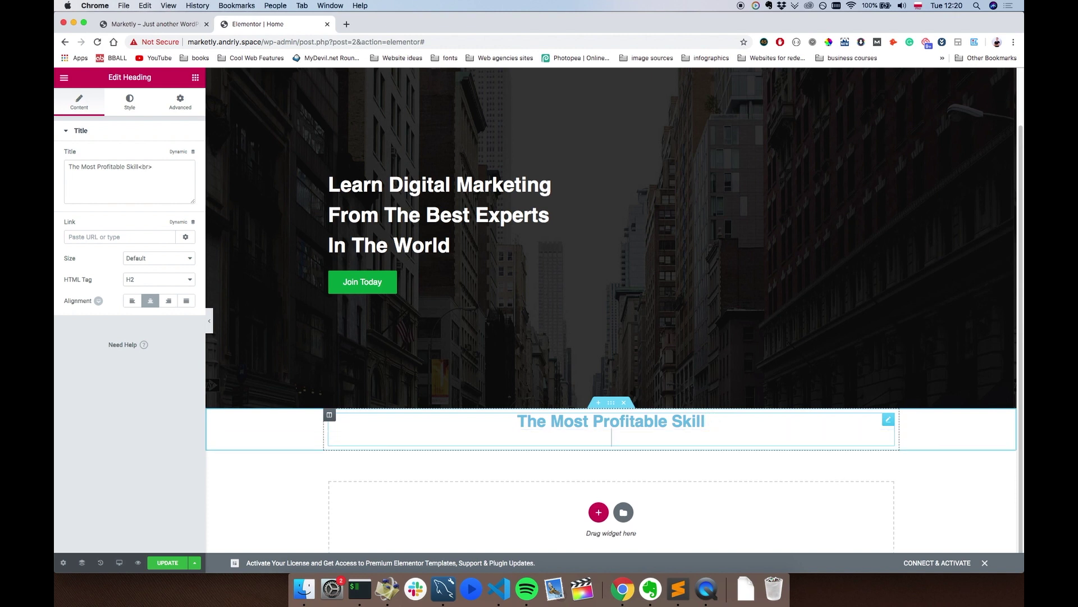
pyautogui.write('To Master')
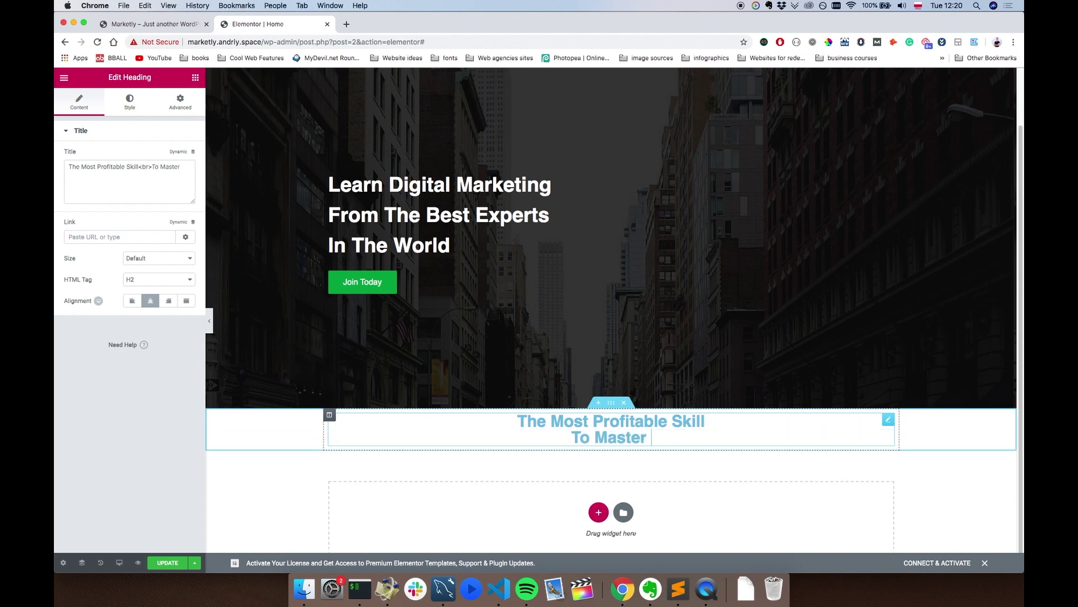
pyautogui.write(' In')
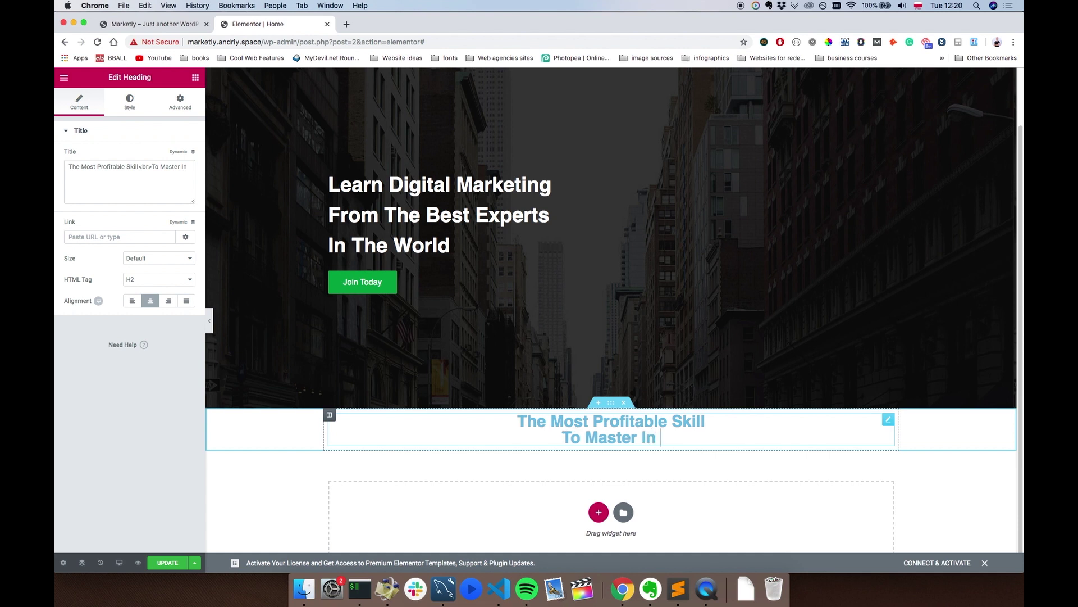
pyautogui.write(' 2019?')
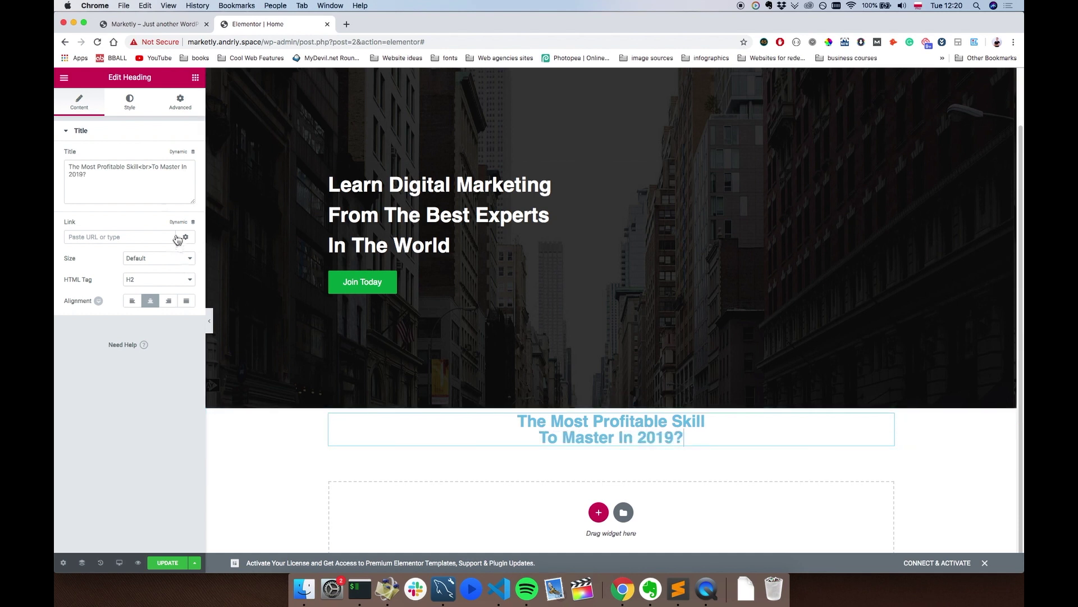
# Set the text color of the "The Most Profitable Skill" heading to black (#000000).
pyautogui.click(130, 102)
pyautogui.click(185, 156)
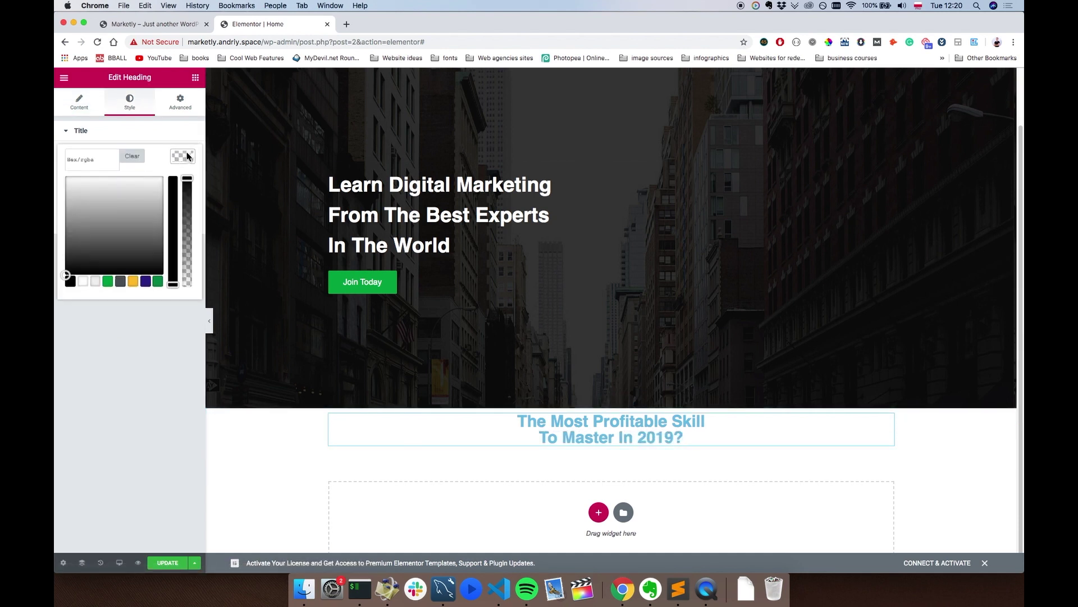
pyautogui.click(72, 282)
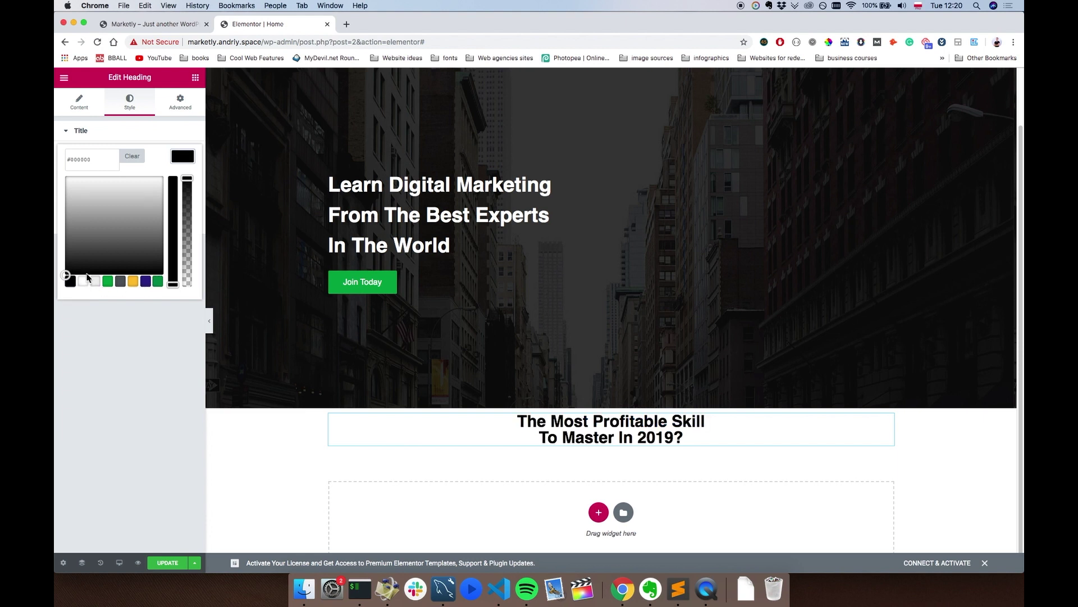
pyautogui.click(141, 133)
pyautogui.click(140, 133)
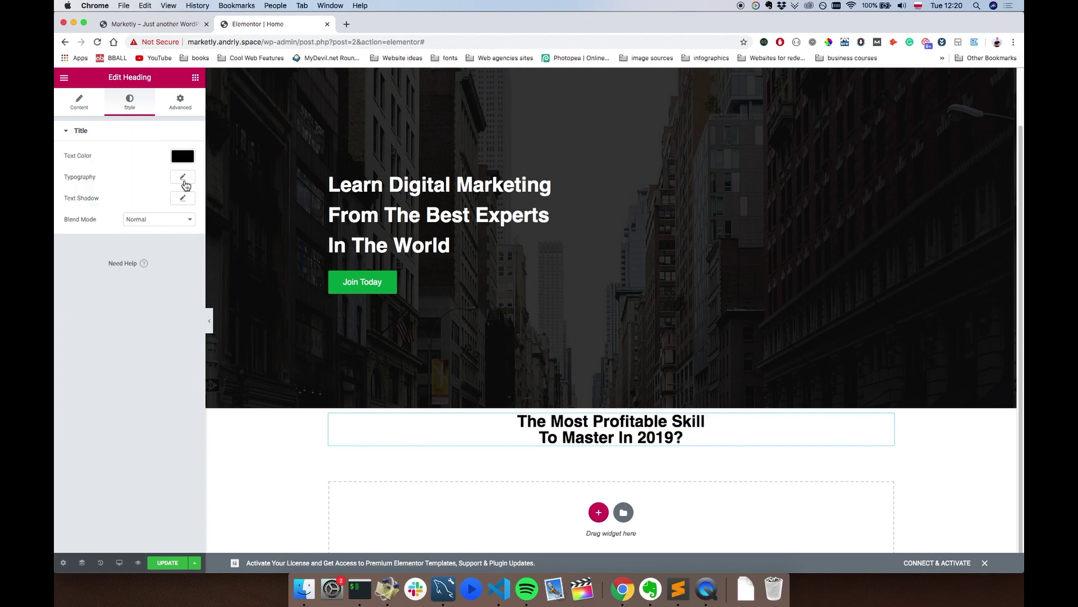
pyautogui.click(181, 157)
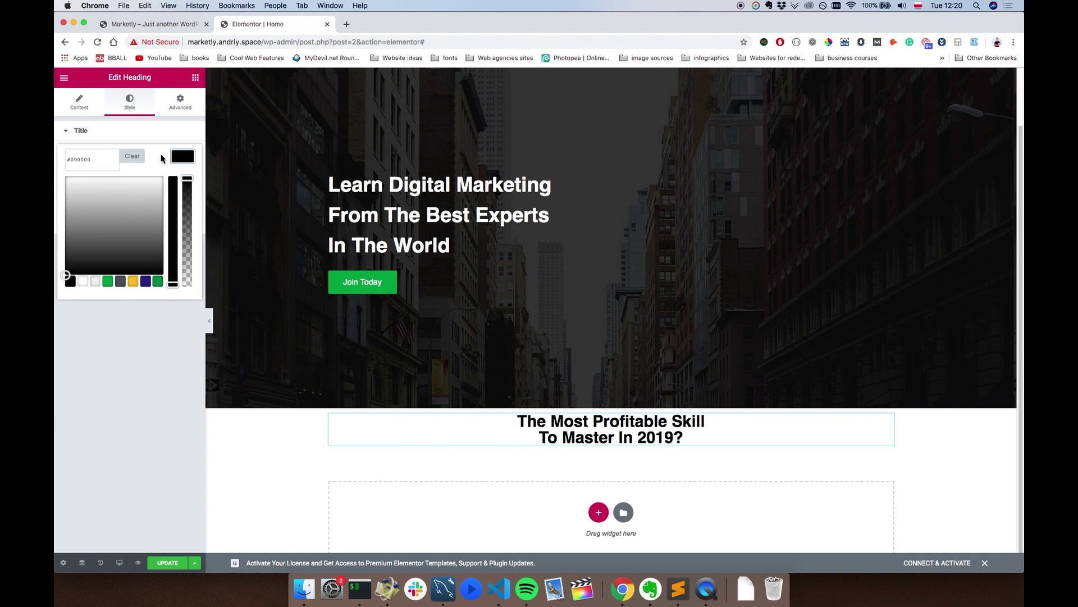
pyautogui.click(181, 158)
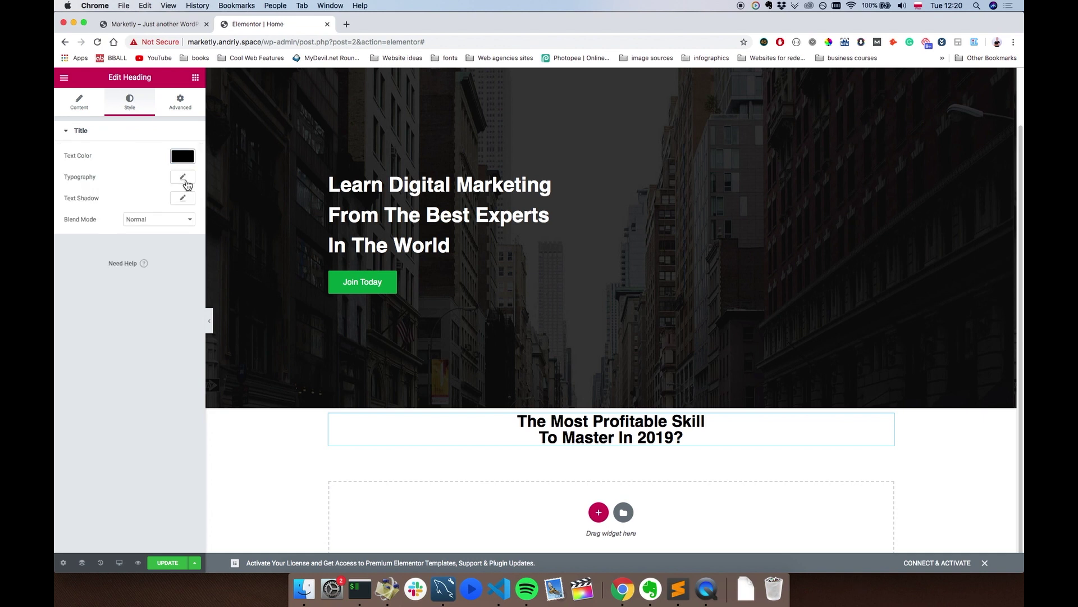
# Set the heading's typography line-height to 1.5 em.
pyautogui.click(184, 178)
pyautogui.click(171, 359)
pyautogui.write('1.')
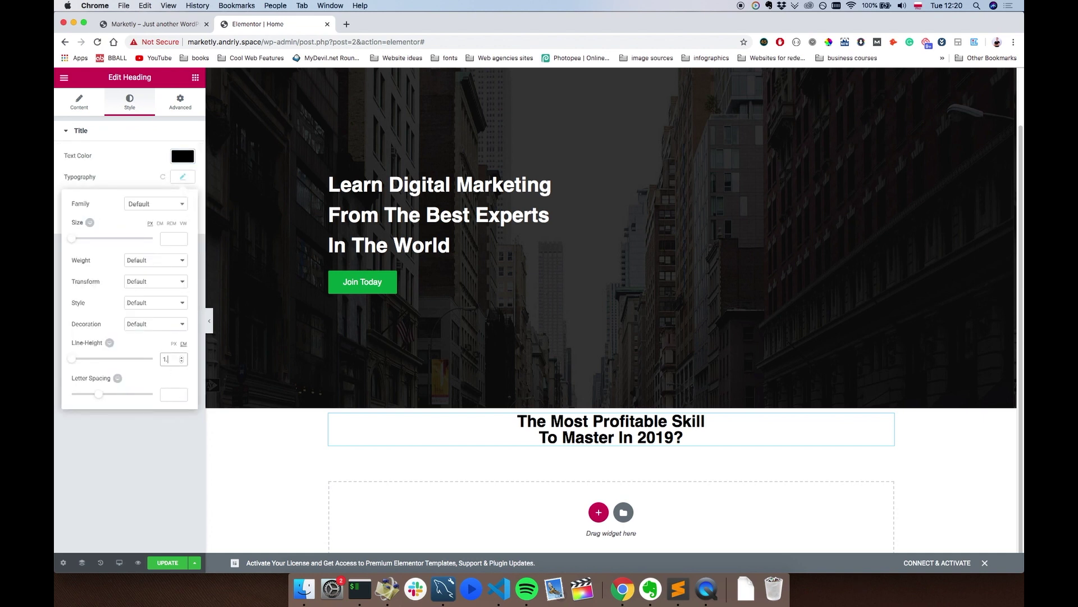
pyautogui.write('5')
pyautogui.click(181, 457)
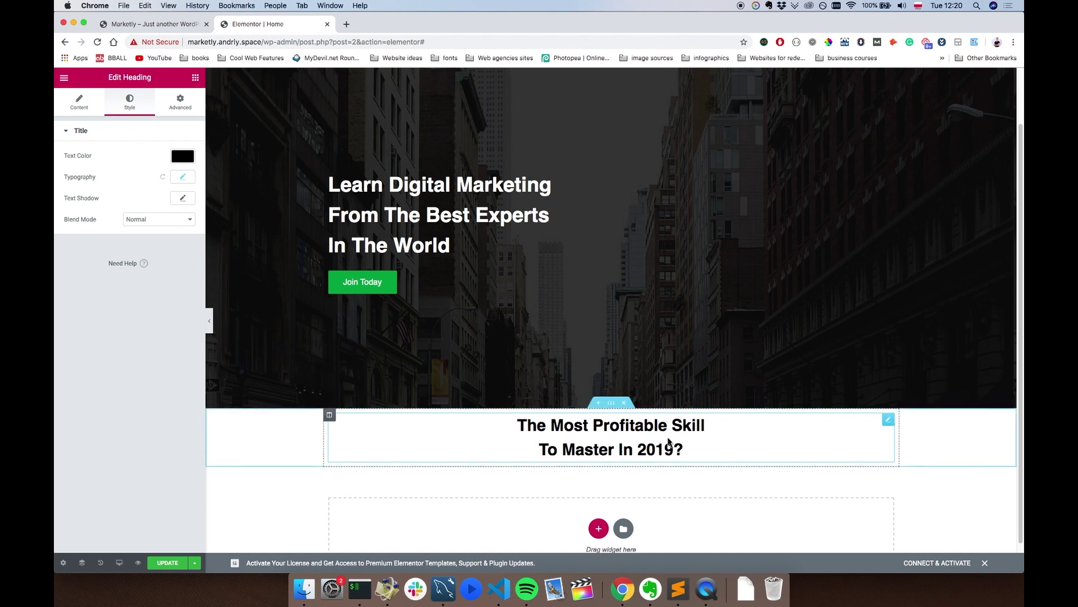
# Place a Text Editor widget directly below the "The Most Profitable Skill To Master In 2019?" heading.
pyautogui.scroll(-1, 687, 456)
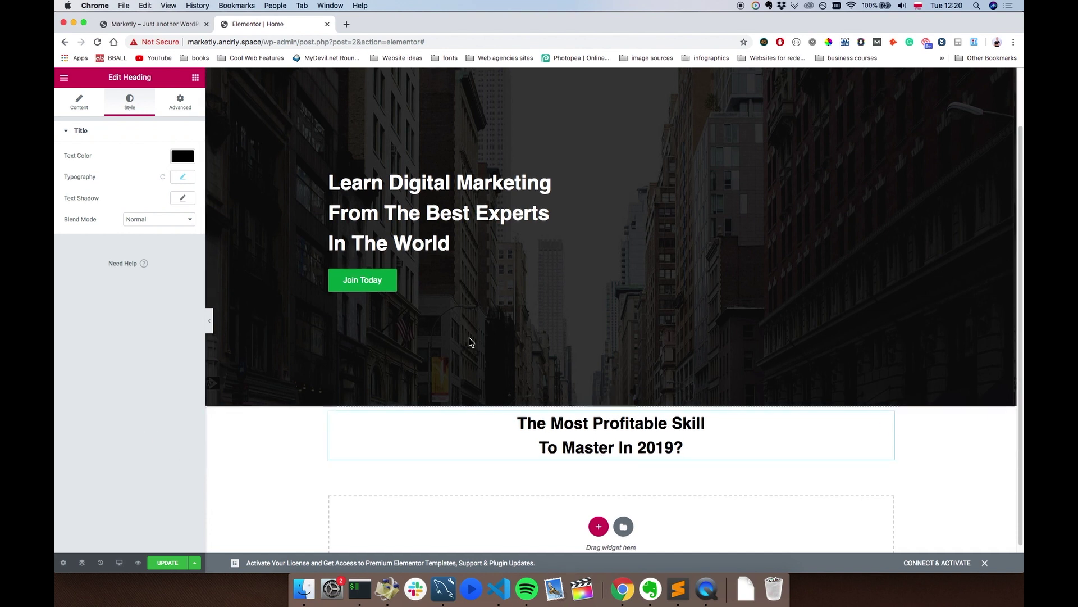
pyautogui.click(196, 78)
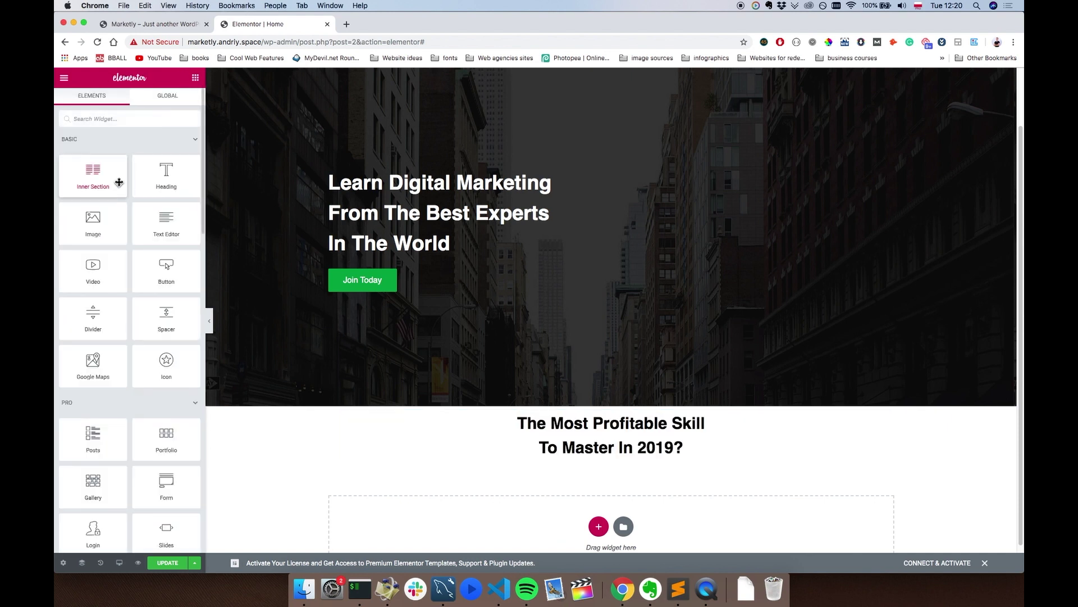
pyautogui.moveTo(161, 221)
pyautogui.mouseDown()
pyautogui.moveTo(187, 240)
pyautogui.moveTo(172, 227)
pyautogui.mouseUp()
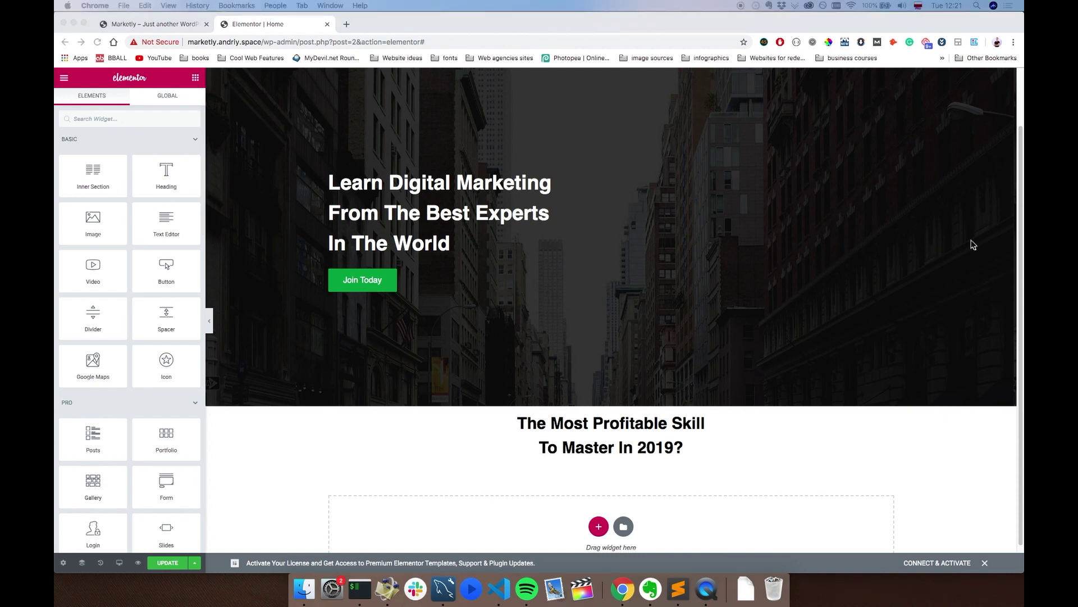
pyautogui.click(596, 447)
pyautogui.scroll(-1, 630, 497)
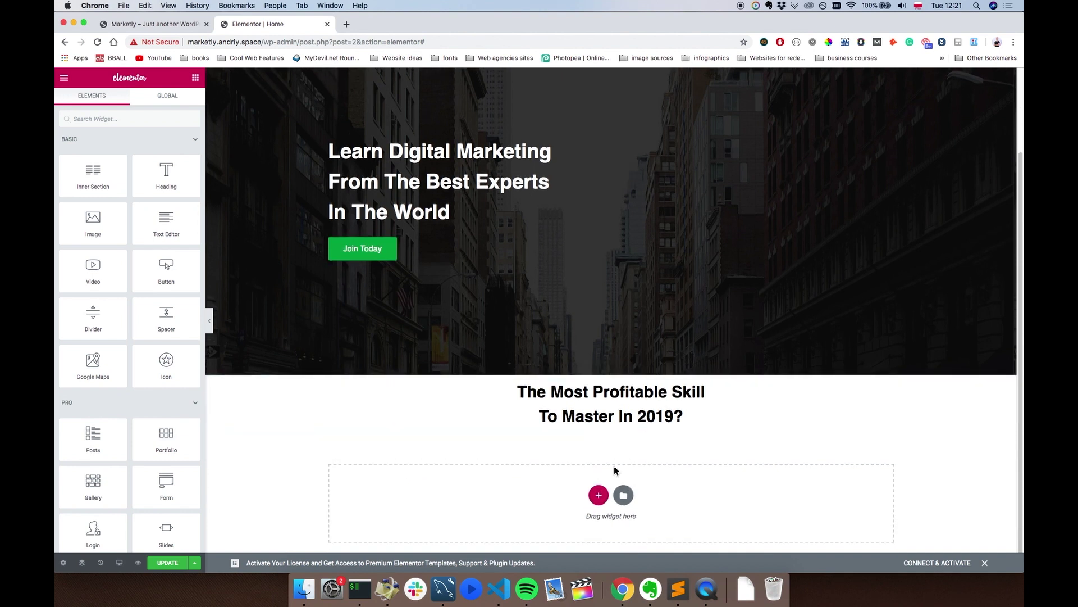
pyautogui.moveTo(166, 221); pyautogui.dragTo(636, 426)
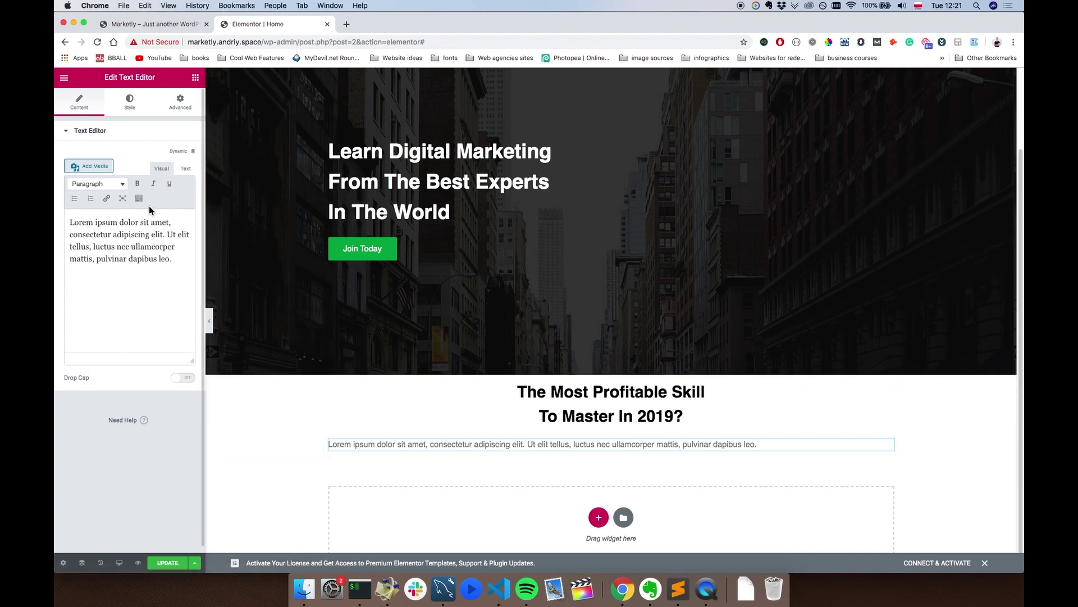
# Centre-align the text editor's paragraph and set its text color to black (#000000).
pyautogui.click(129, 103)
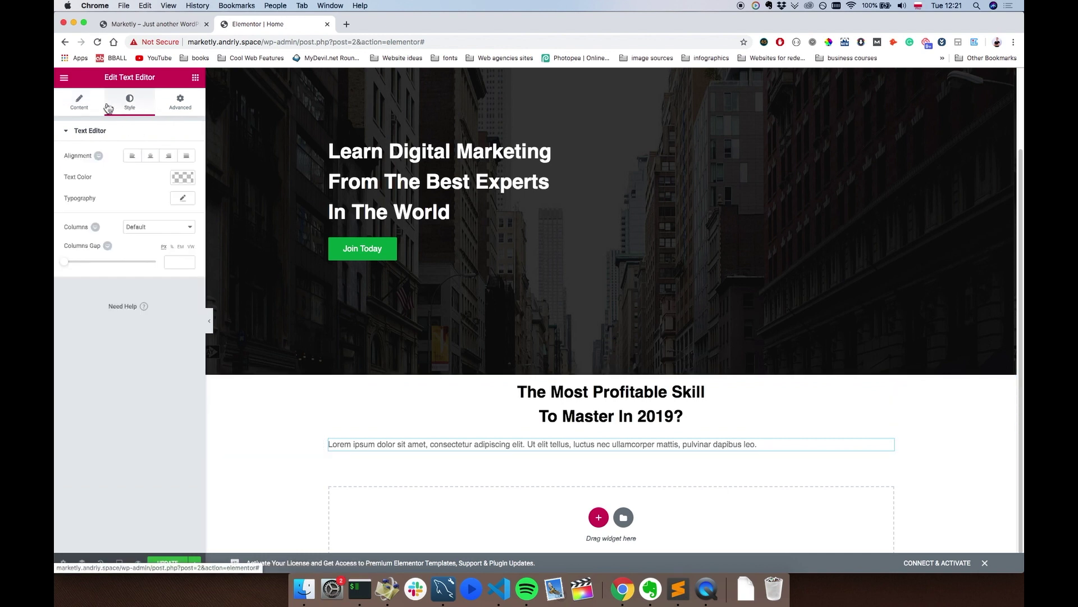
pyautogui.click(149, 162)
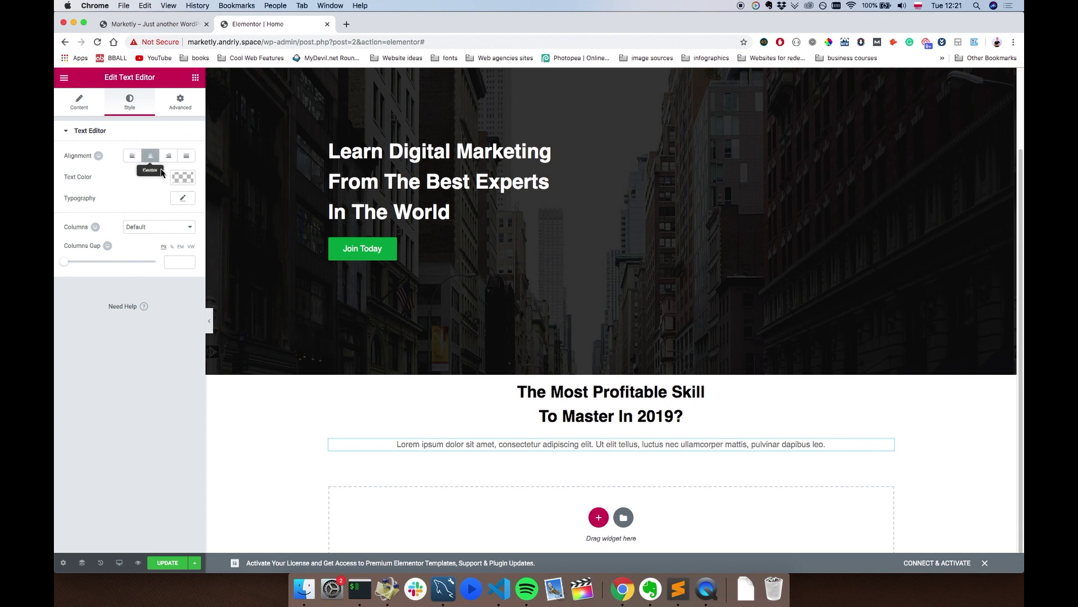
pyautogui.click(183, 177)
pyautogui.click(75, 305)
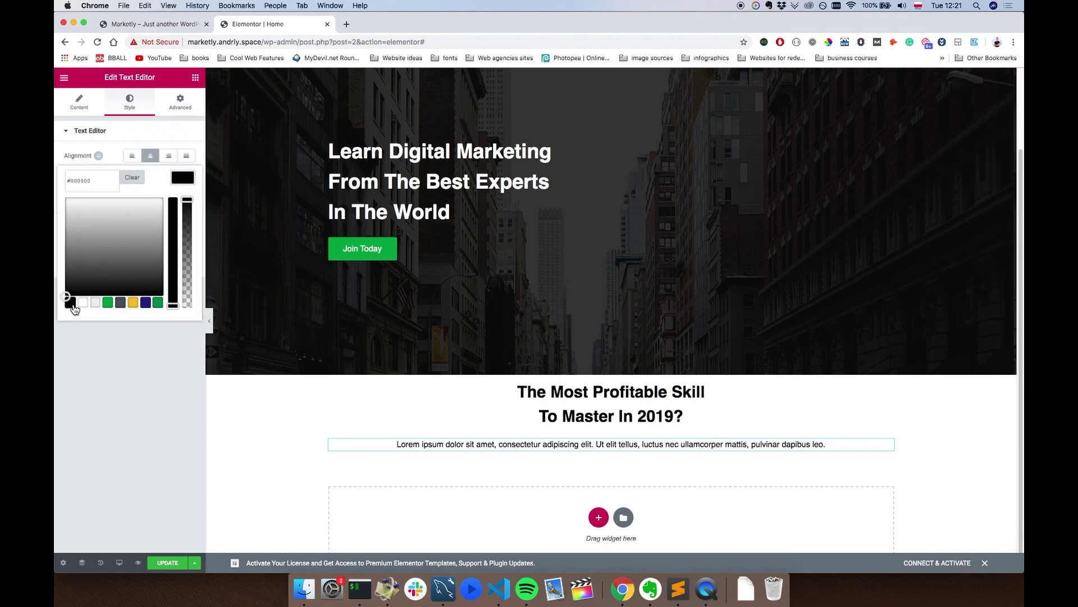
pyautogui.click(139, 354)
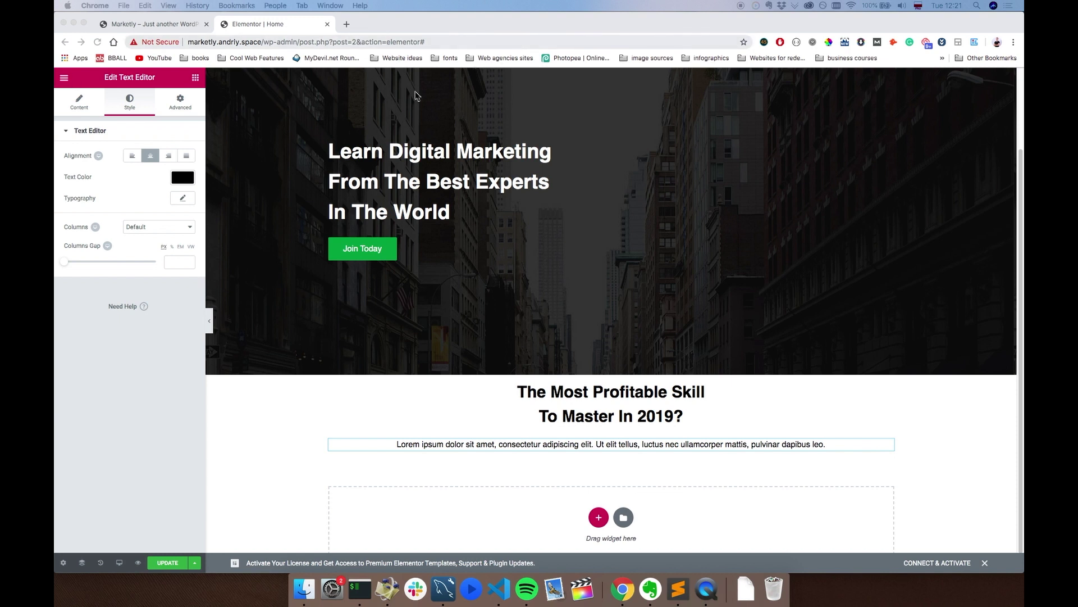
# Replace the lorem ipsum with the copied HTML text starting "What if you could master a profitable skill" in code view, and return to the visual view.
pyautogui.click(79, 102)
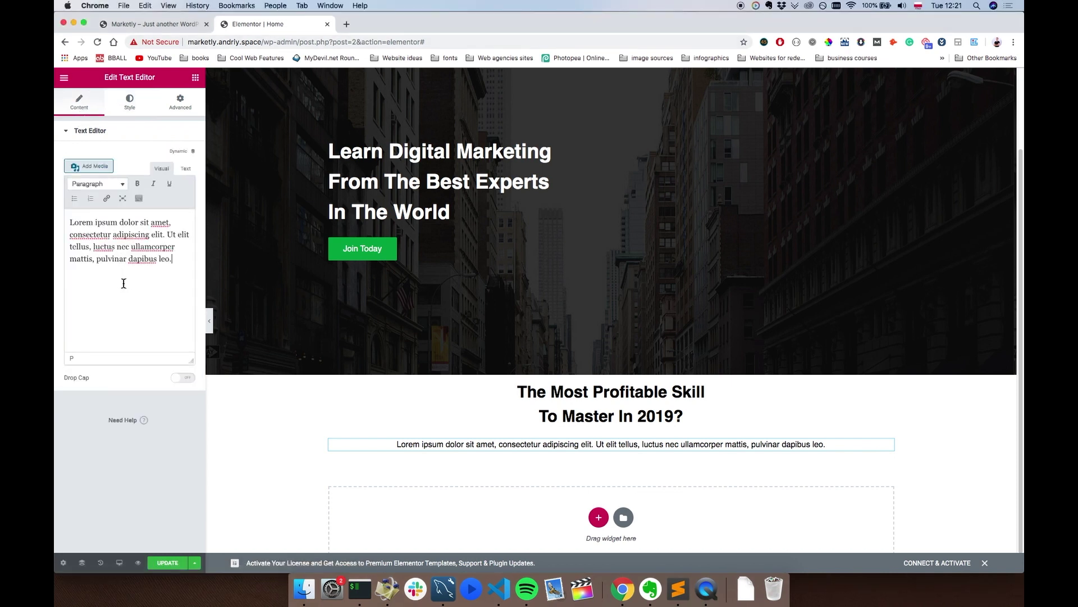
pyautogui.click(185, 168)
pyautogui.press('super+a')
pyautogui.press('super+v')
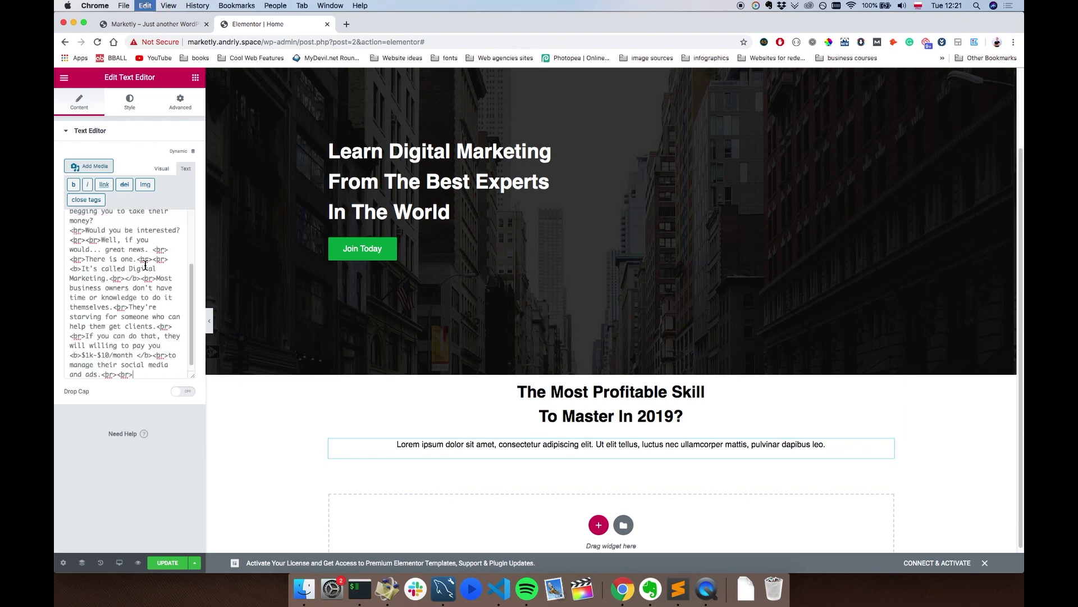
pyautogui.scroll(-2, 691, 520)
pyautogui.scroll(-2, 697, 516)
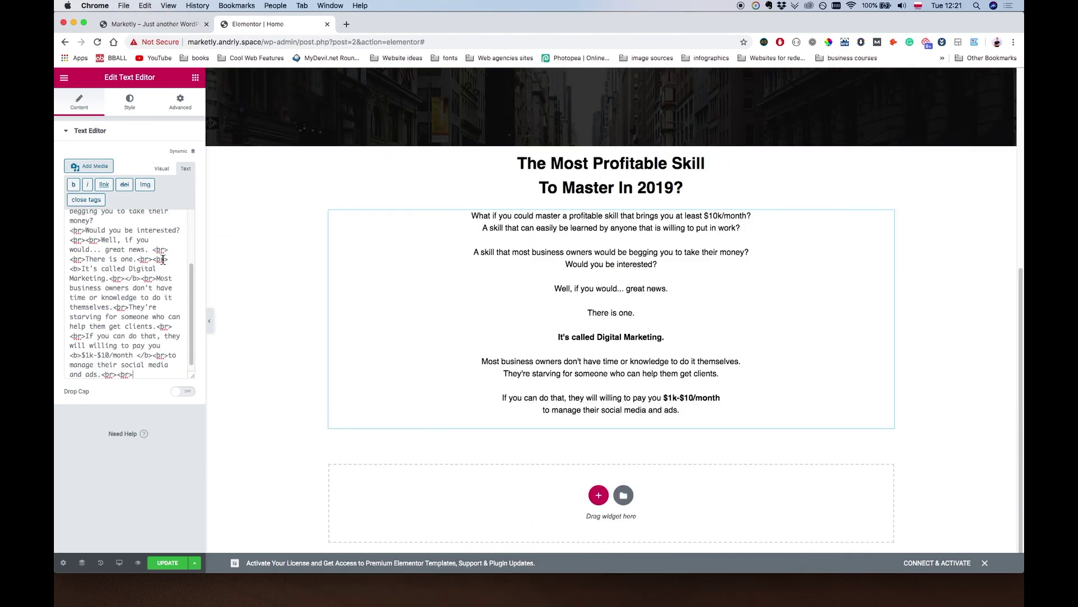
pyautogui.click(162, 169)
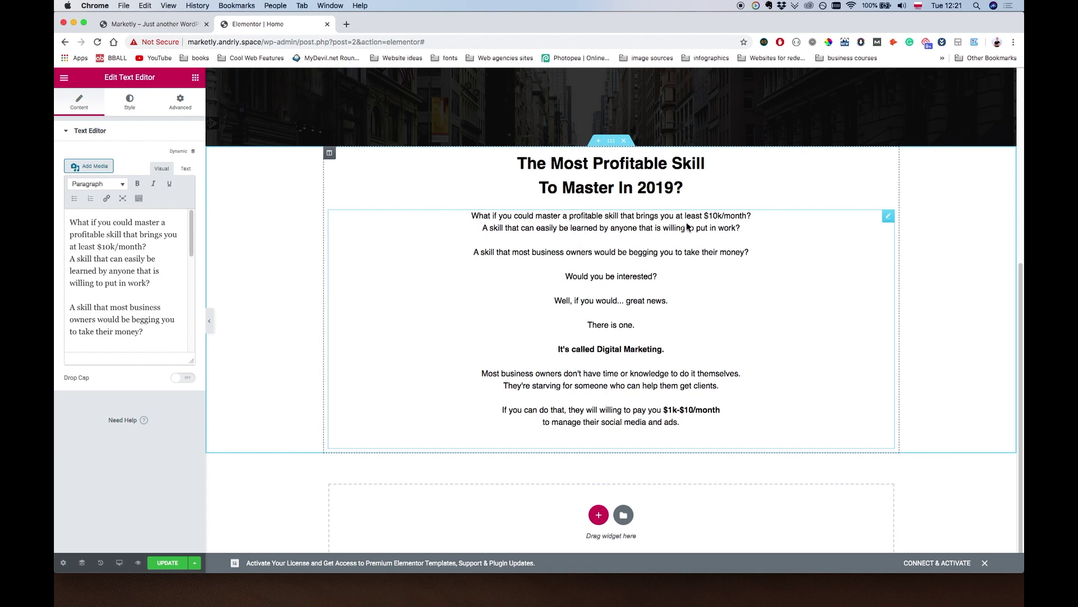
# Make "$10k/month" bold in the text's first line and insert a paragraph break after its question mark.
pyautogui.moveTo(704, 215); pyautogui.dragTo(747, 214)
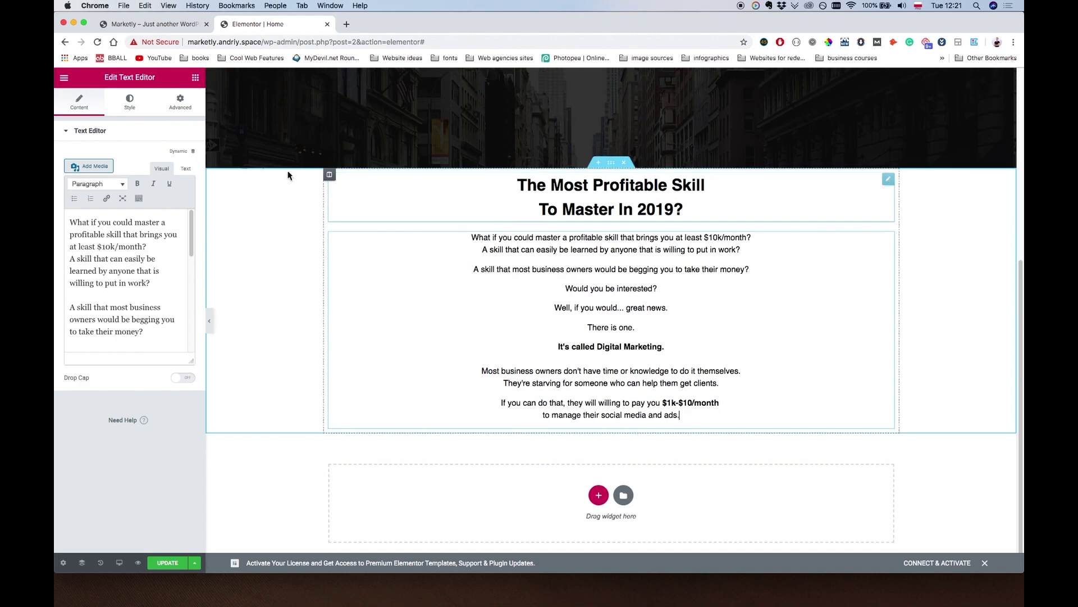
pyautogui.click(138, 186)
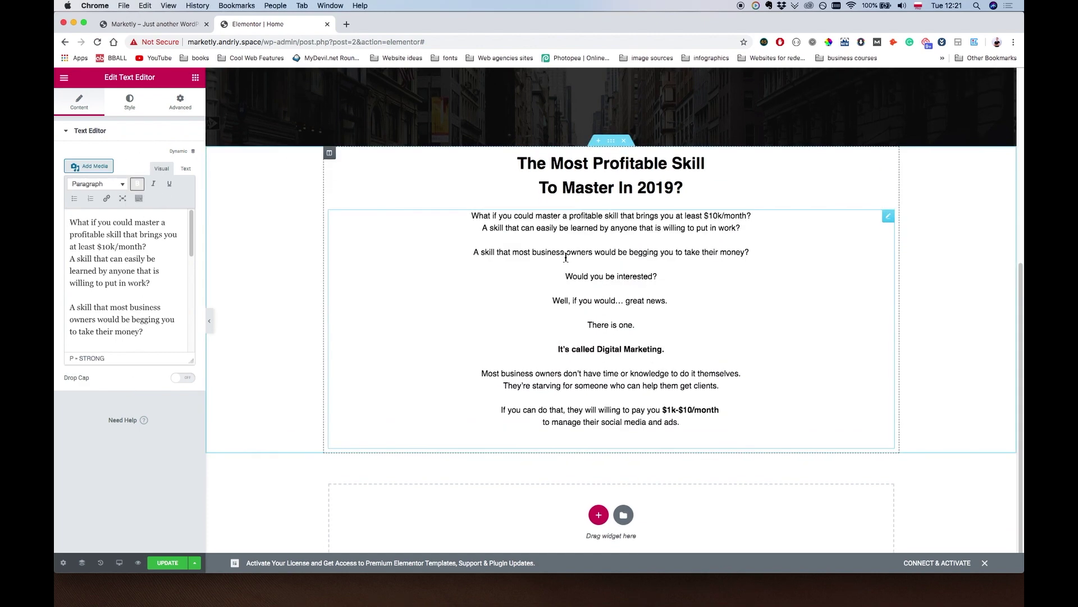
pyautogui.moveTo(704, 238); pyautogui.dragTo(745, 237)
pyautogui.click(140, 194)
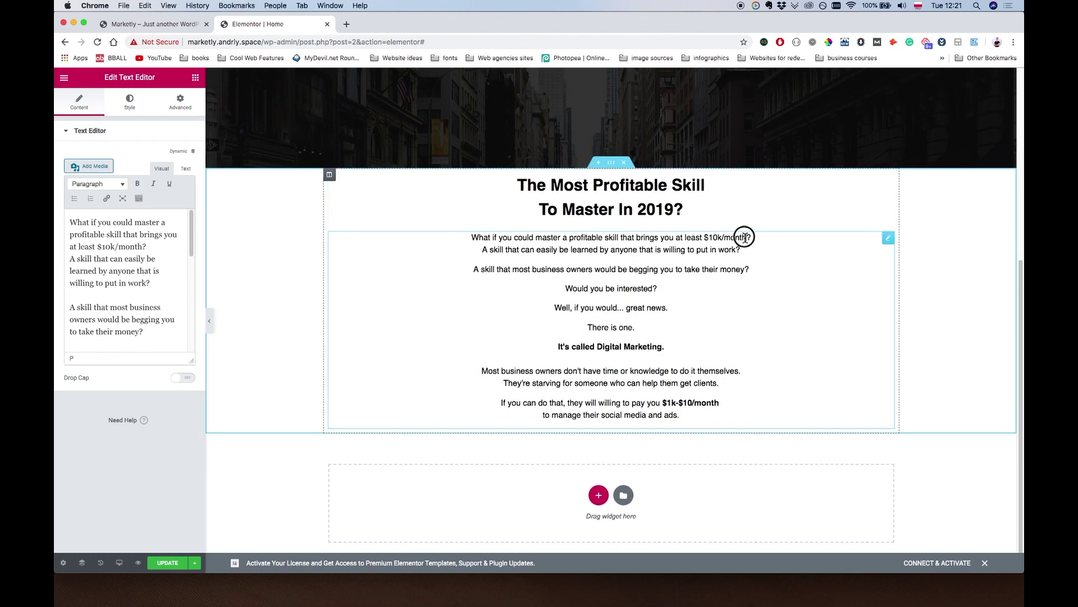
pyautogui.moveTo(748, 238); pyautogui.dragTo(704, 237)
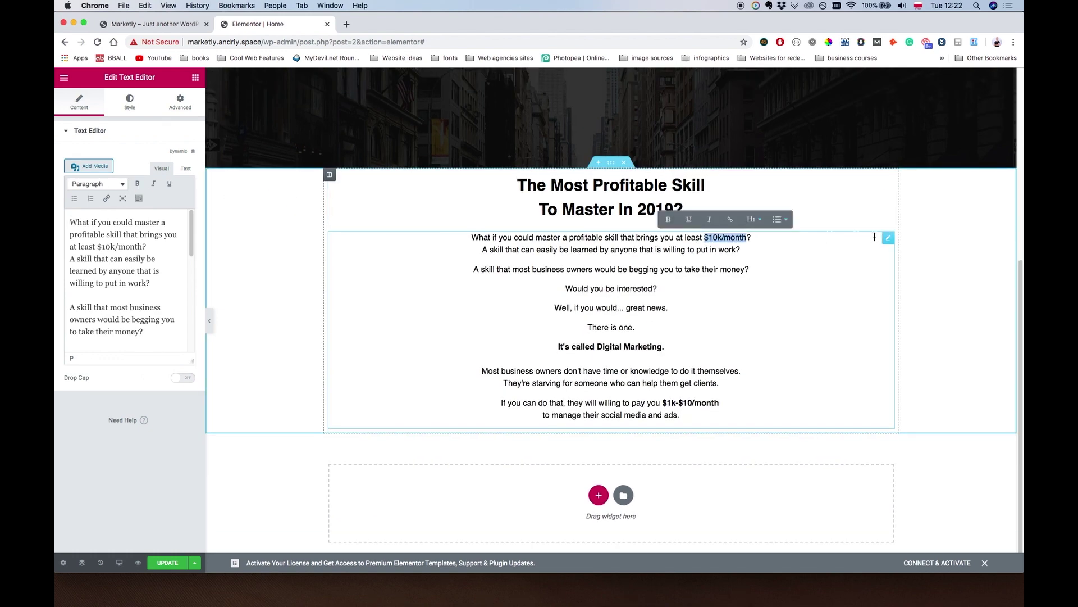
pyautogui.click(668, 219)
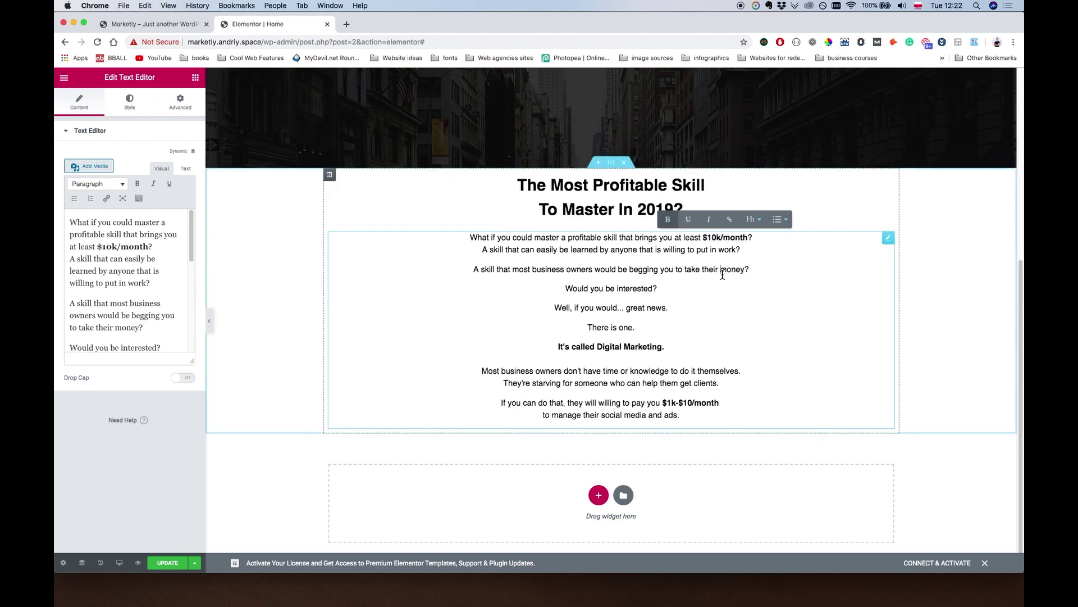
pyautogui.click(756, 237)
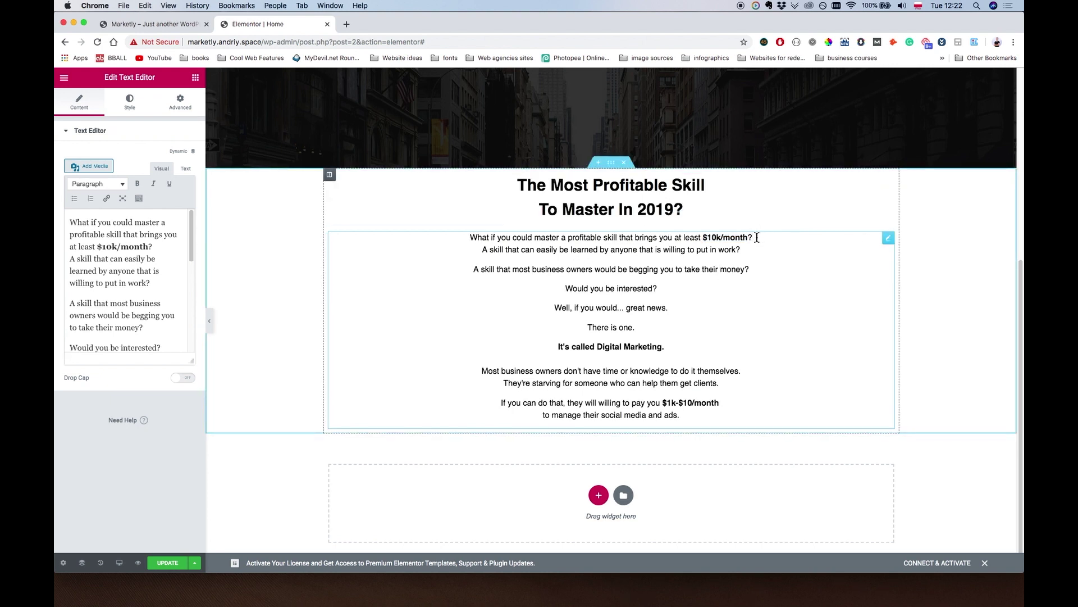
pyautogui.press('Return')
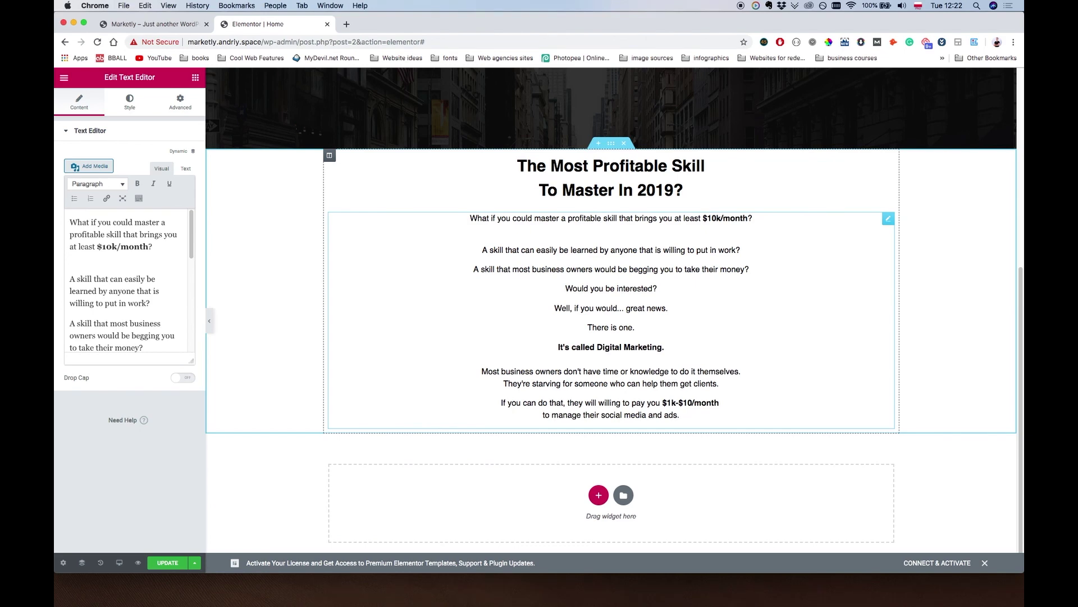
# Correct the bold amount in the text editor's last paragraph to "$1k-$10k/month".
pyautogui.press('Return')
pyautogui.press('BackSpace')
pyautogui.press('Return')
pyautogui.press('BackSpace')
pyautogui.write('k')
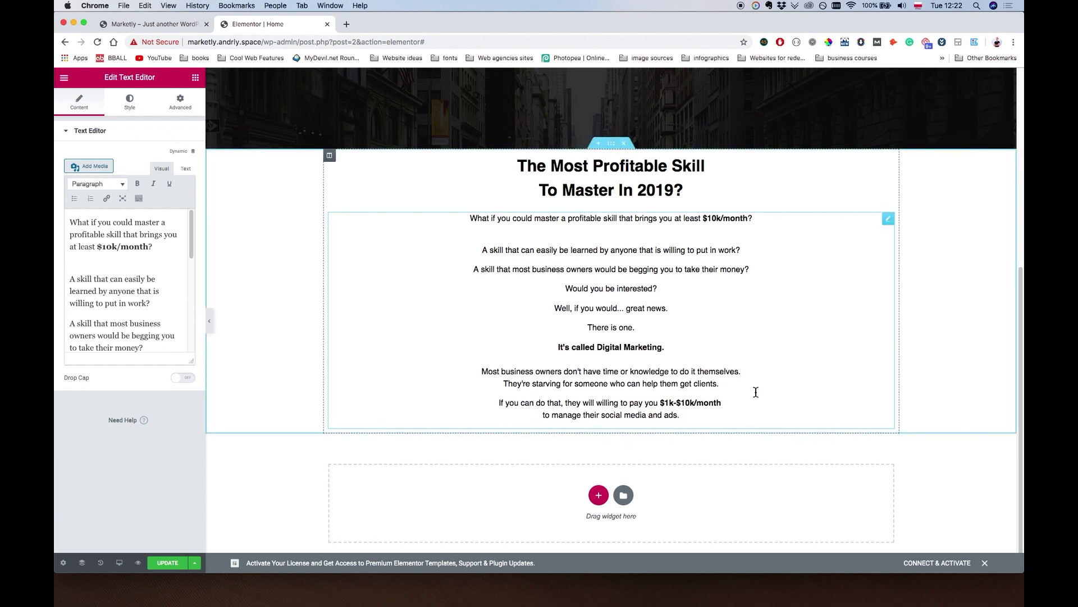
pyautogui.click(781, 295)
pyautogui.click(954, 474)
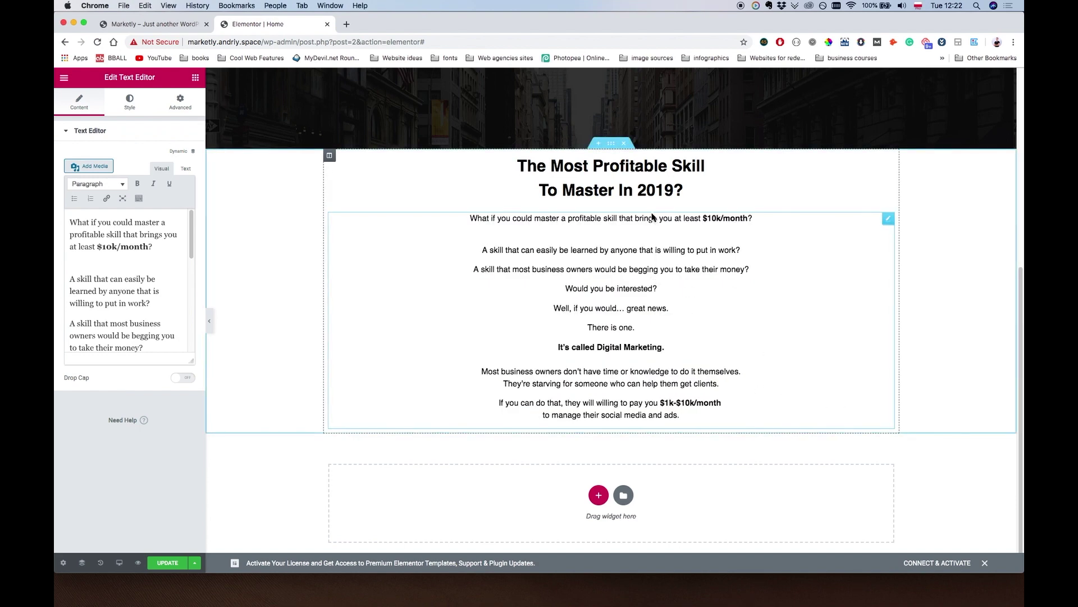
# Unlink the padding of the "The Most Profitable Skill" section and set its top and bottom padding to 50 px.
pyautogui.click(612, 147)
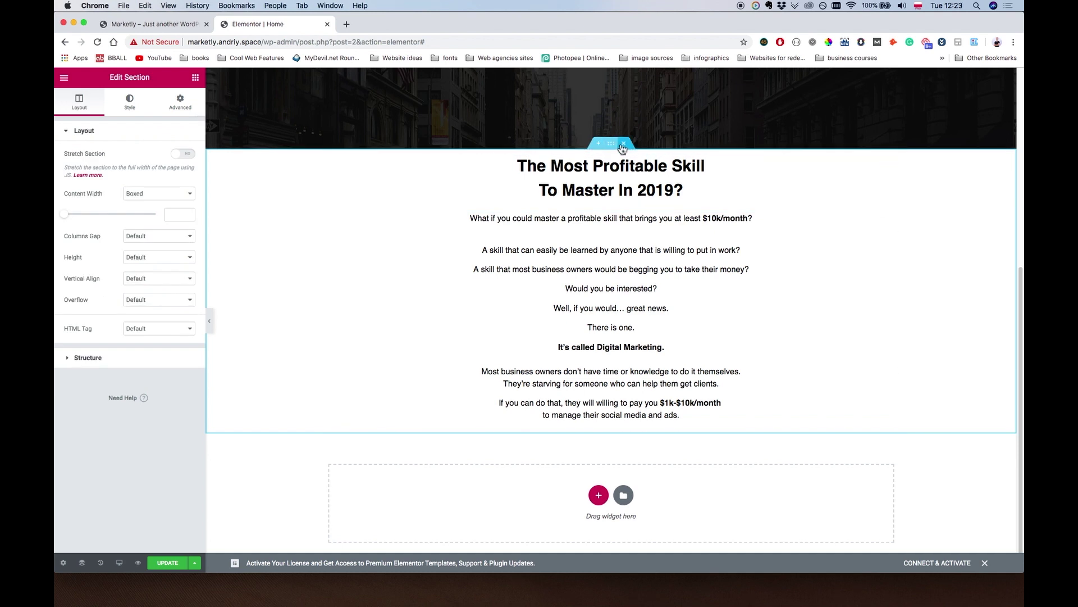
pyautogui.click(184, 106)
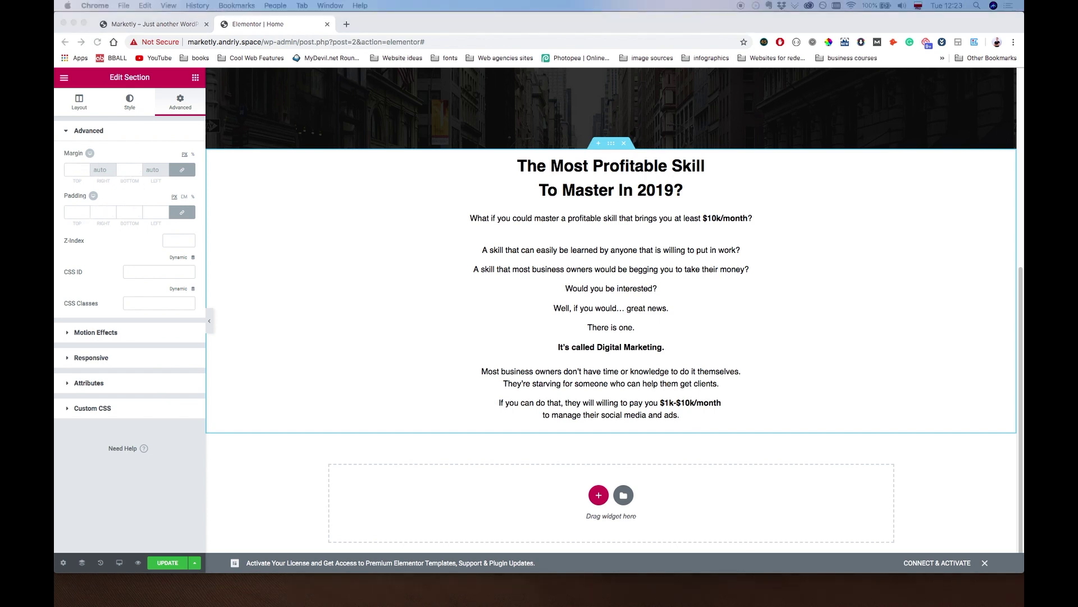
pyautogui.click(611, 145)
pyautogui.click(202, 222)
pyautogui.click(181, 219)
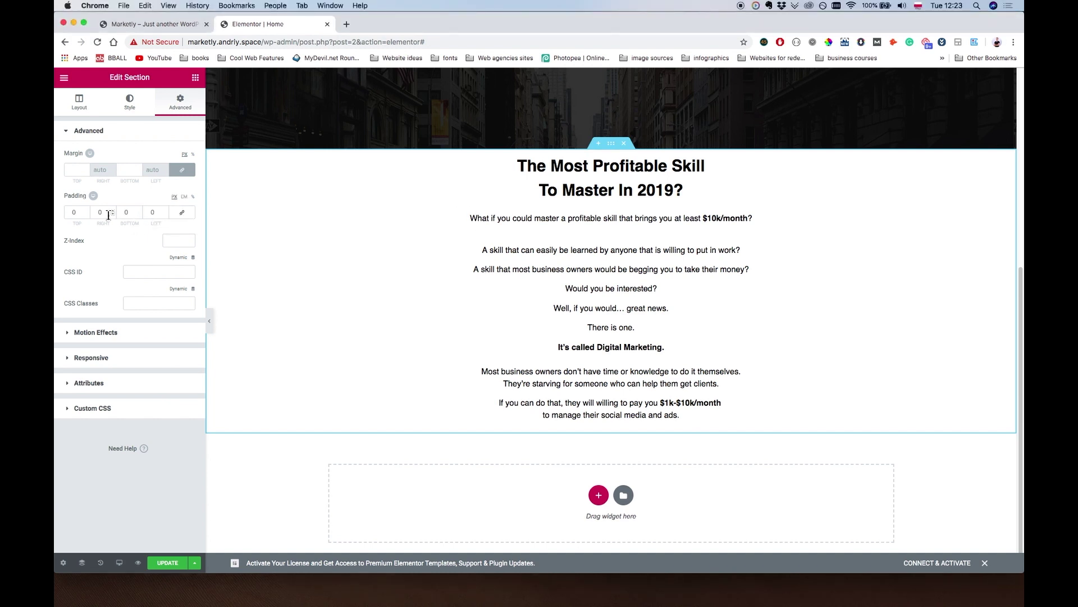
pyautogui.click(73, 212)
pyautogui.write('50')
pyautogui.press('Tab')
pyautogui.press('Tab')
pyautogui.write('50')
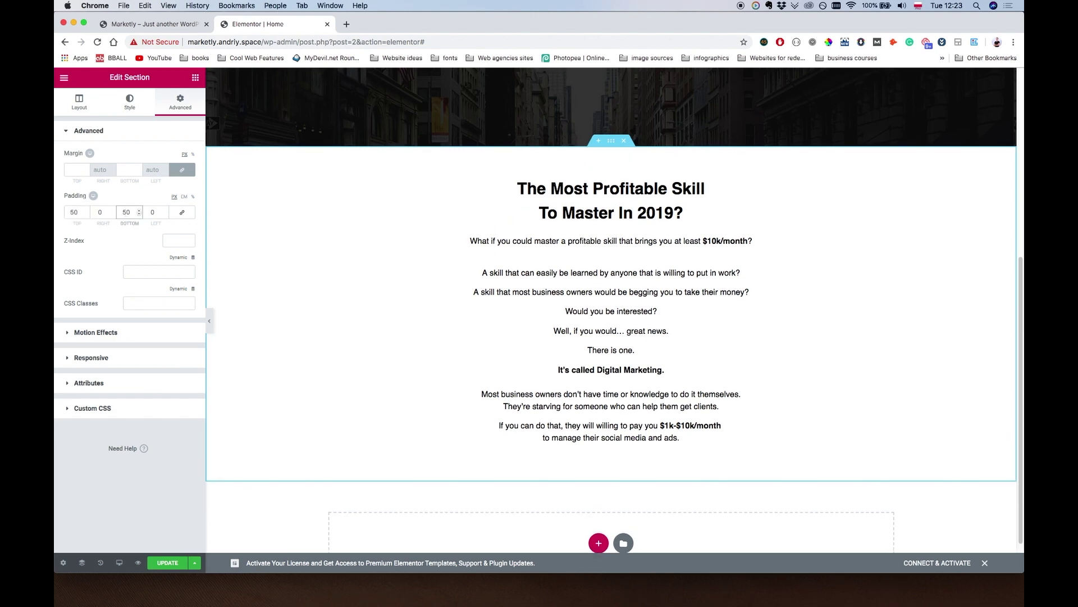
# Set the bottom margin of the "The Most Profitable Skill" heading to 20 px with the other sides at 0, and update the page.
pyautogui.click(720, 282)
pyautogui.click(522, 206)
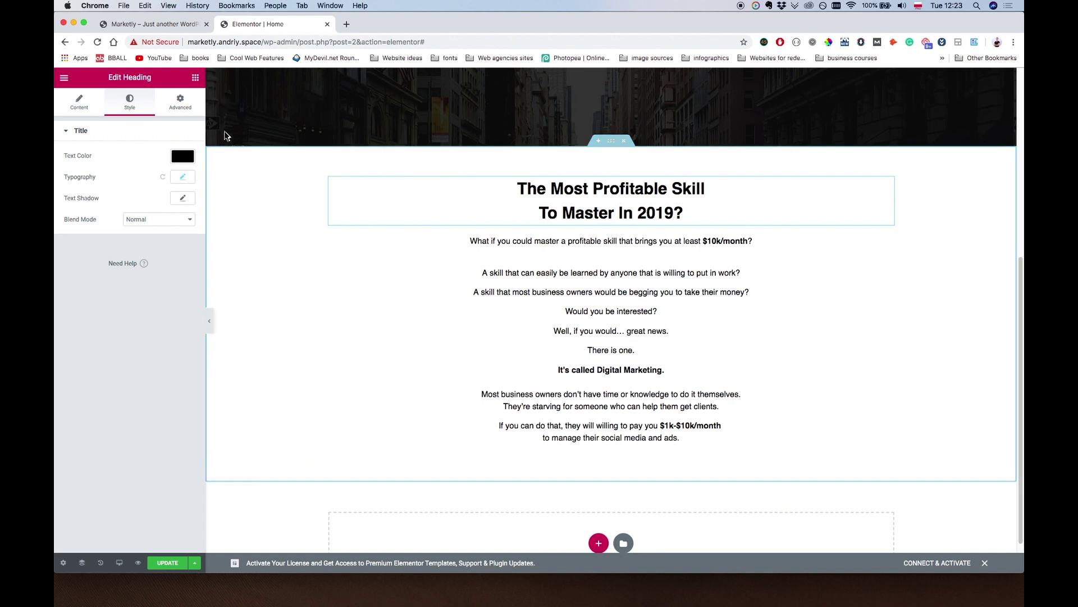
pyautogui.click(180, 103)
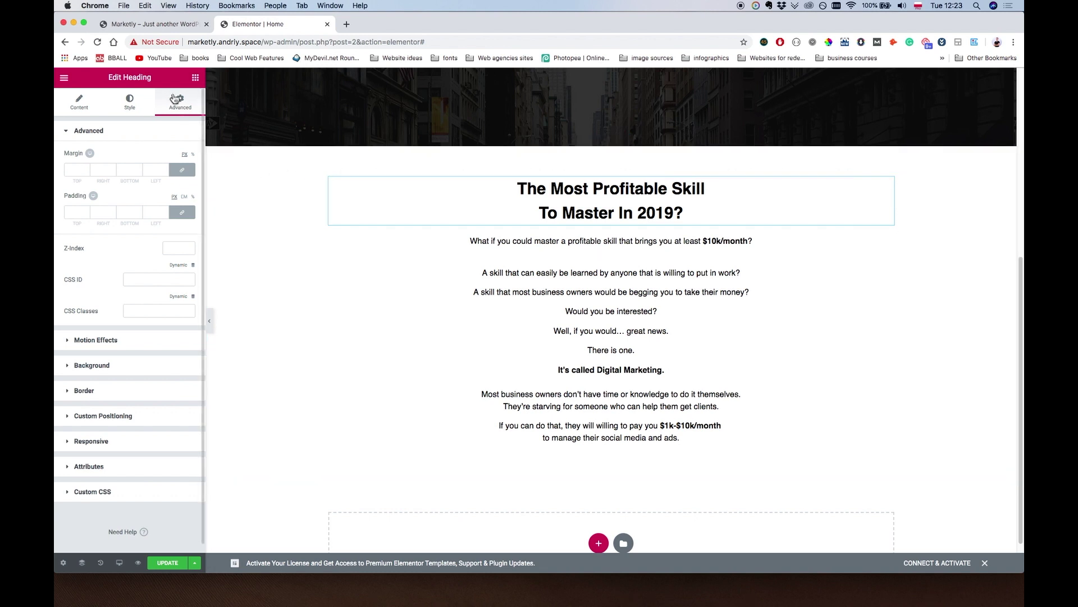
pyautogui.click(188, 178)
pyautogui.press('Tab')
pyautogui.write('30')
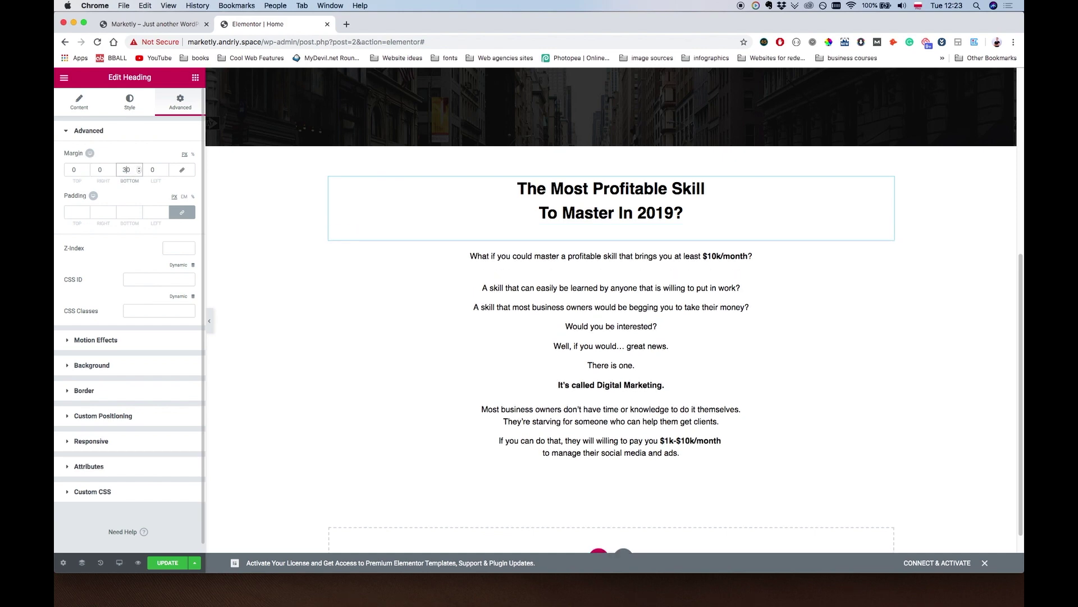
pyautogui.press('BackSpace')
pyautogui.write('2')
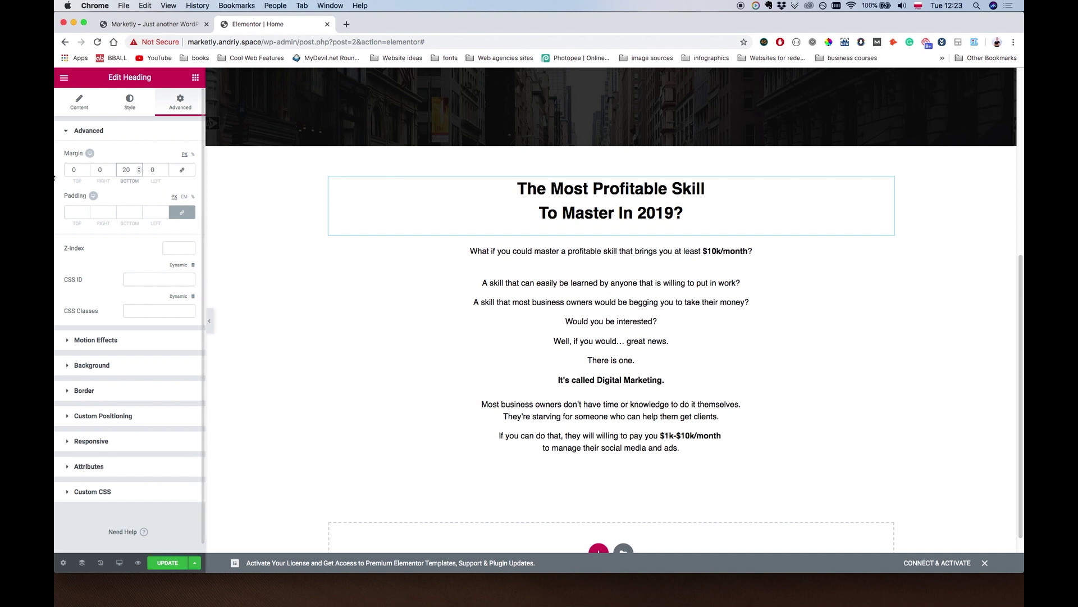
pyautogui.click(167, 562)
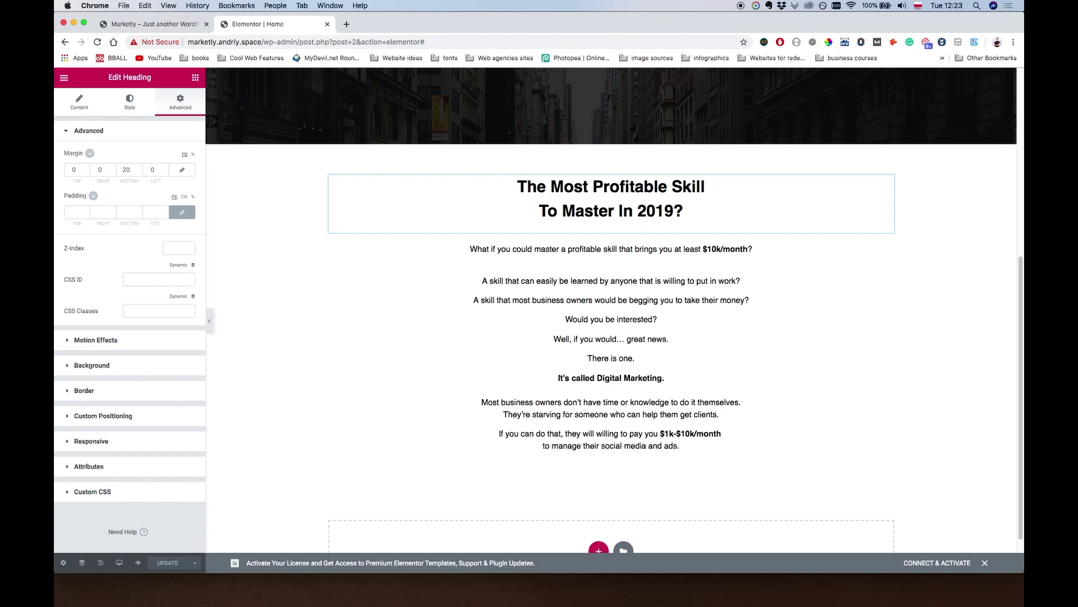
# Add a new single-column section below the sales-text section.
pyautogui.scroll(-2, 761, 218)
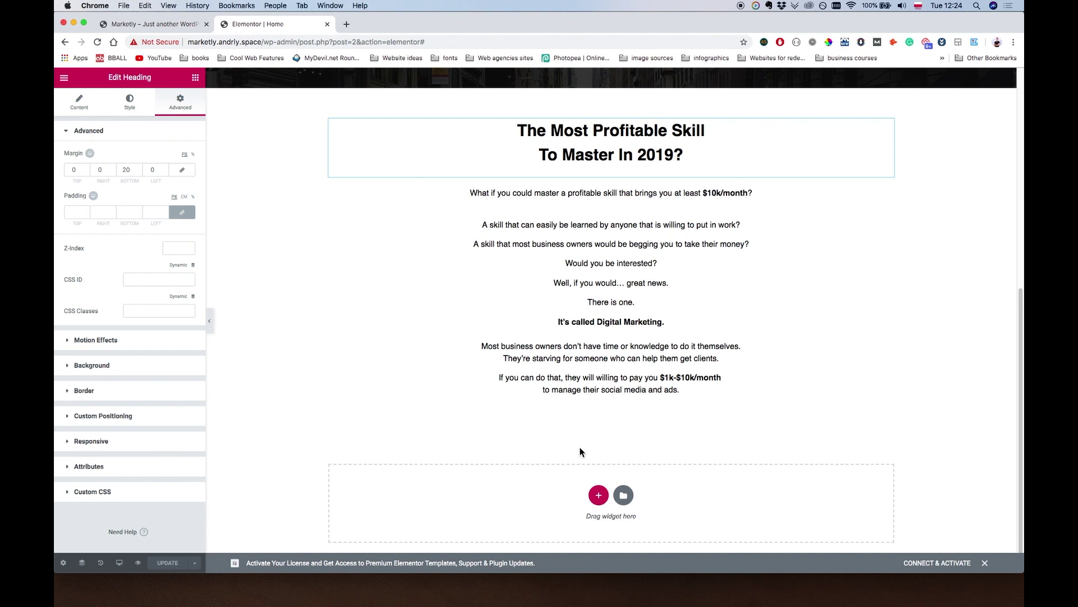
pyautogui.click(599, 496)
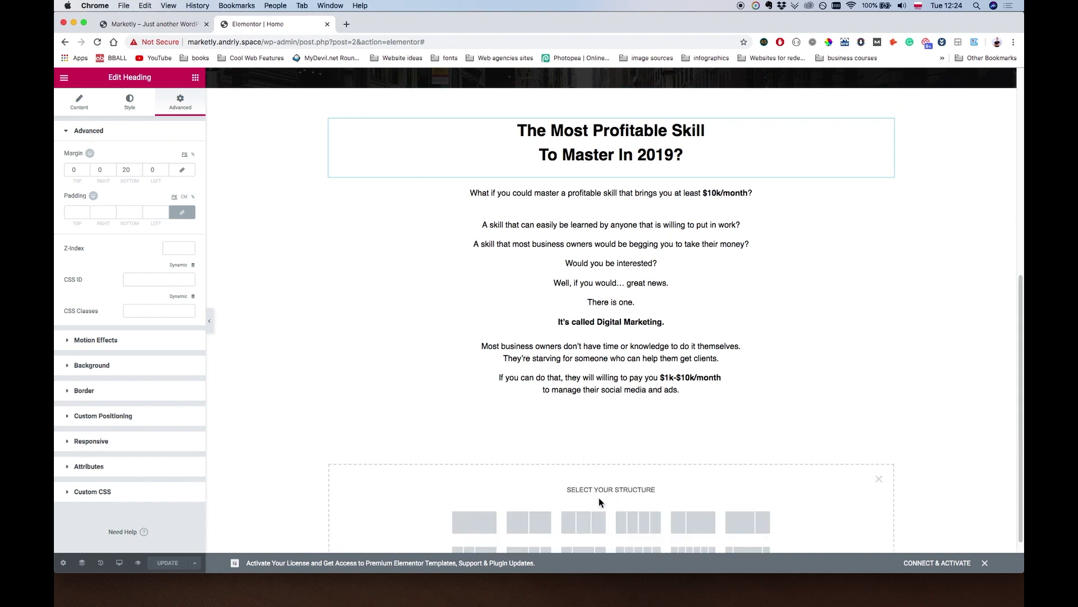
pyautogui.click(472, 498)
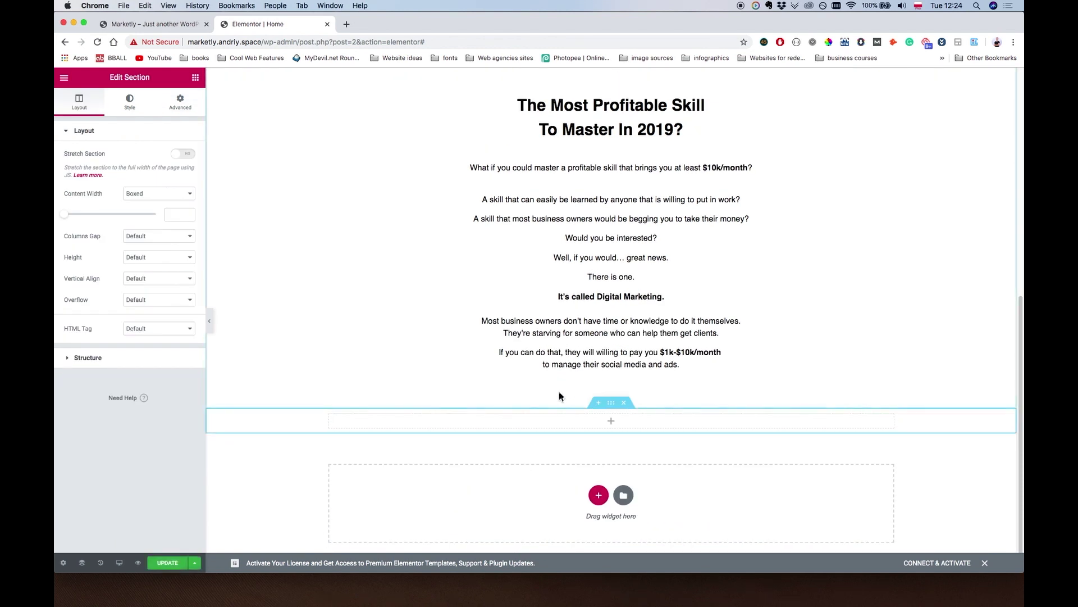
pyautogui.click(195, 77)
pyautogui.moveTo(175, 175); pyautogui.dragTo(637, 413)
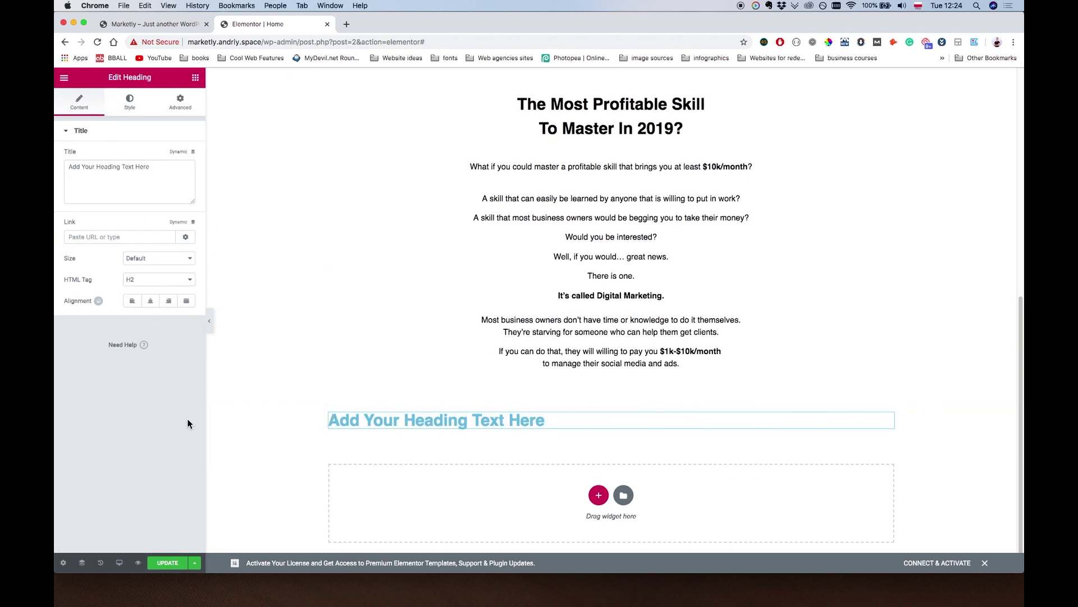
pyautogui.rightClick(889, 422)
pyautogui.click(914, 562)
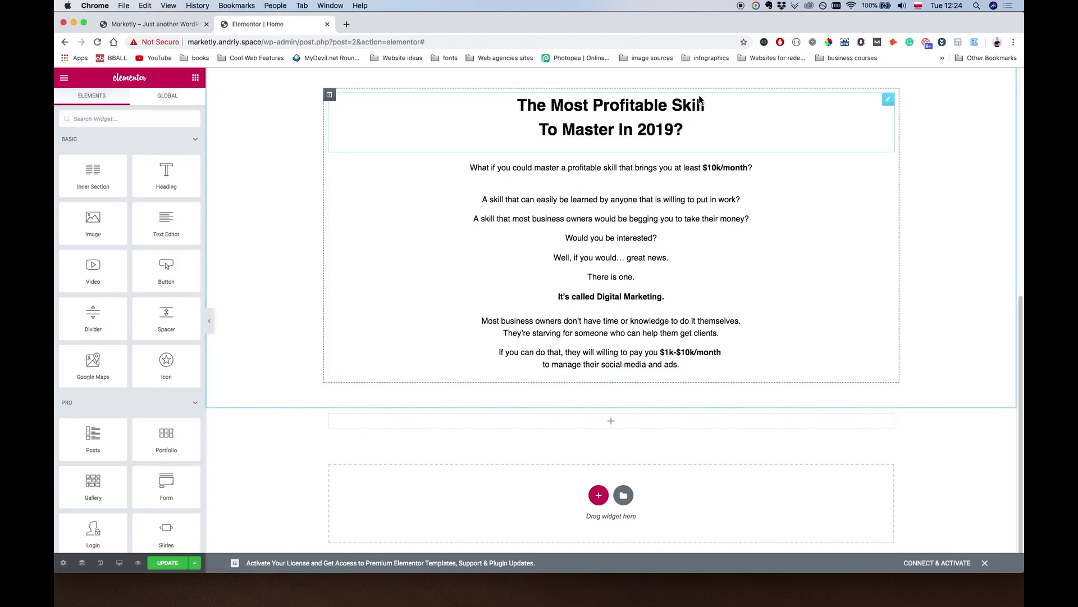
# Duplicate the "The Most Profitable Skill To Master In 2019?" heading and move the copy into the empty section below.
pyautogui.rightClick(890, 103)
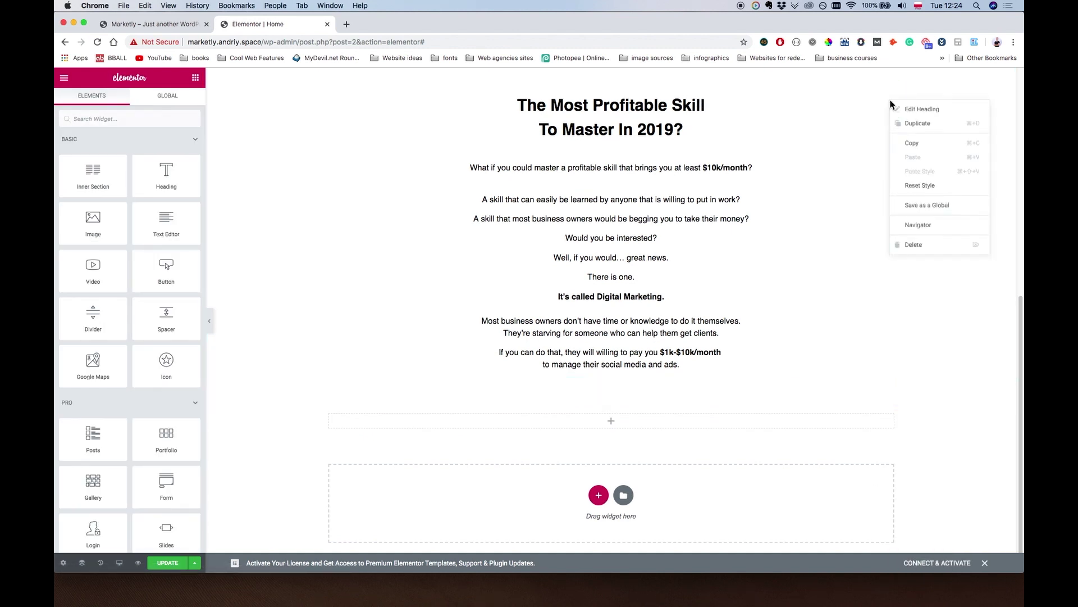
pyautogui.click(912, 124)
pyautogui.click(889, 140)
pyautogui.moveTo(890, 142); pyautogui.dragTo(618, 419)
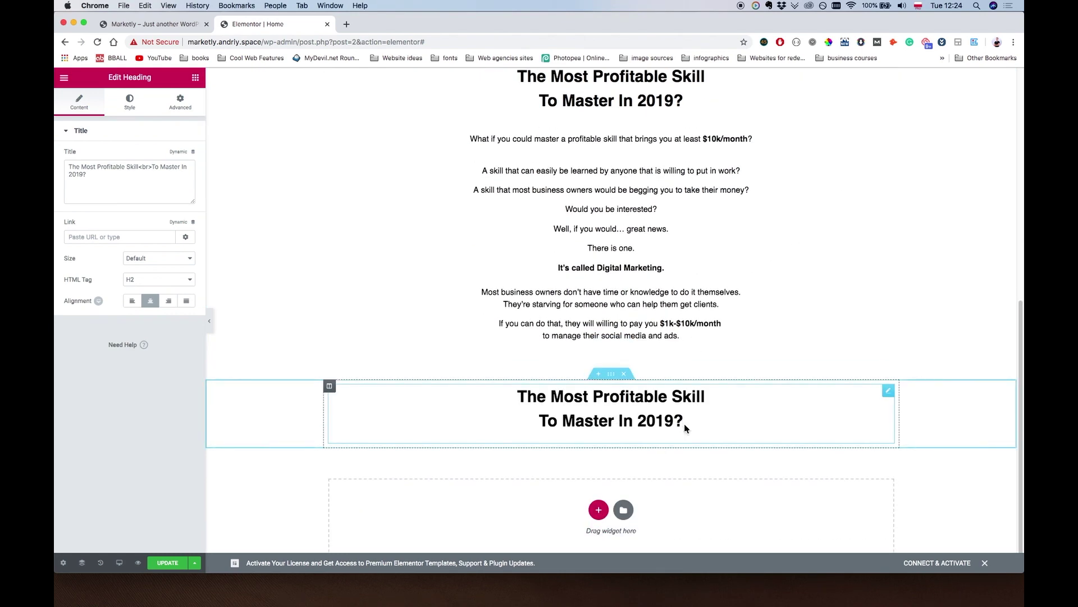
# Replace the copied heading's text with: The "Digital Marketing" Membership.
pyautogui.moveTo(685, 426); pyautogui.dragTo(522, 396)
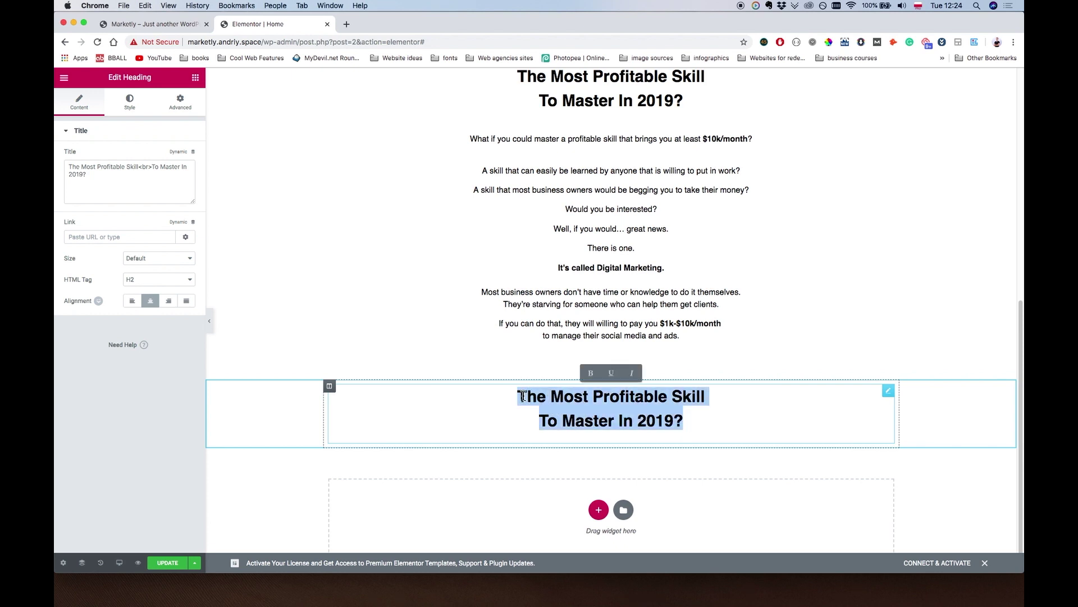
pyautogui.write('The "Digital Marketing" Membership')
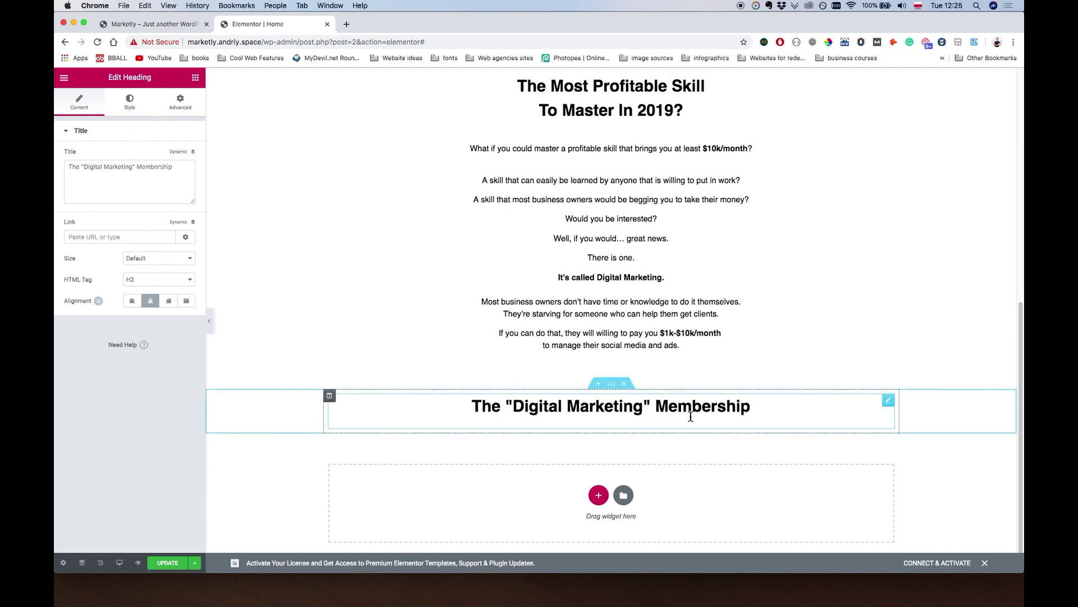
pyautogui.click(714, 446)
# Give the membership heading's section a classic background in the preset yellow-orange, and unlink its padding values.
pyautogui.click(611, 383)
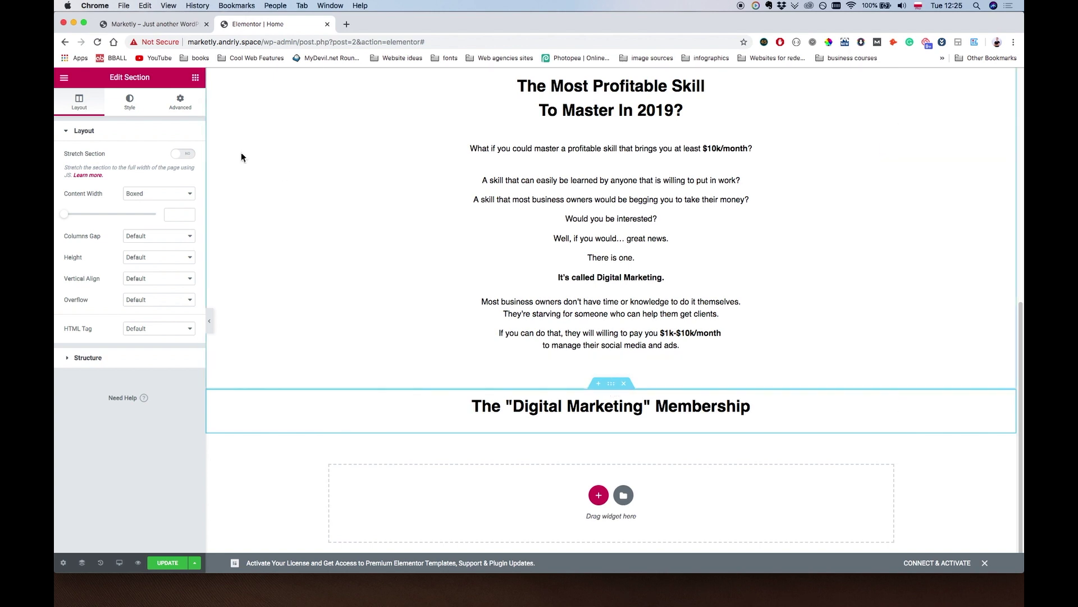
pyautogui.click(129, 102)
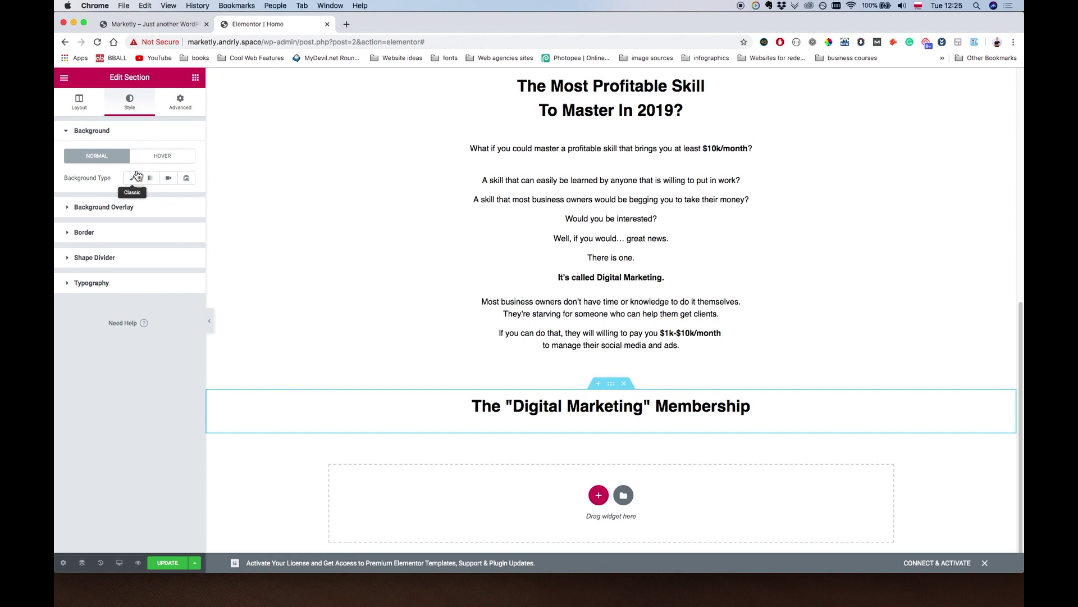
pyautogui.click(137, 181)
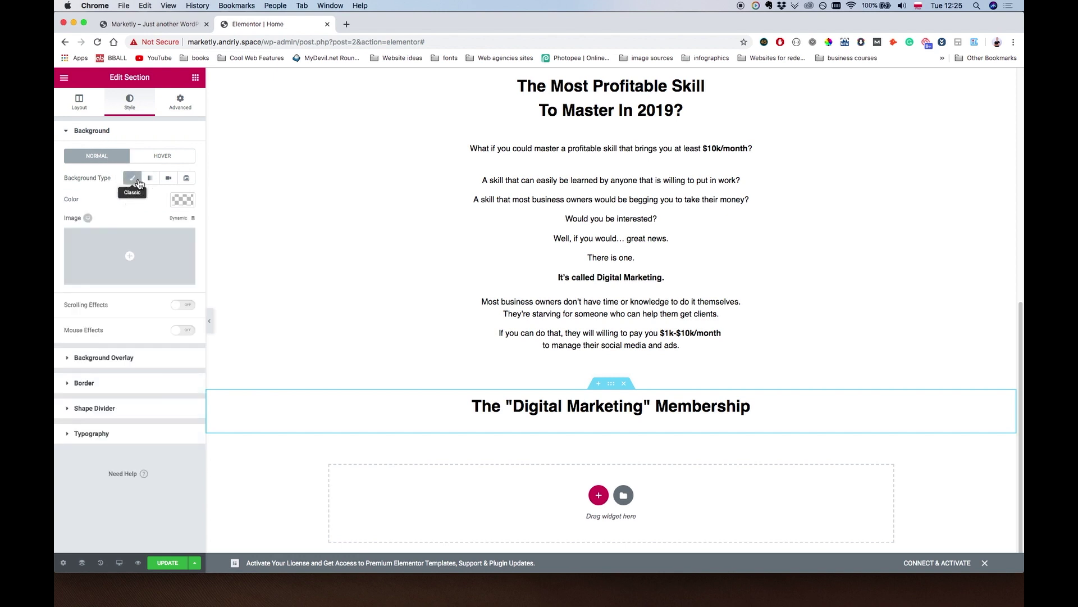
pyautogui.click(183, 201)
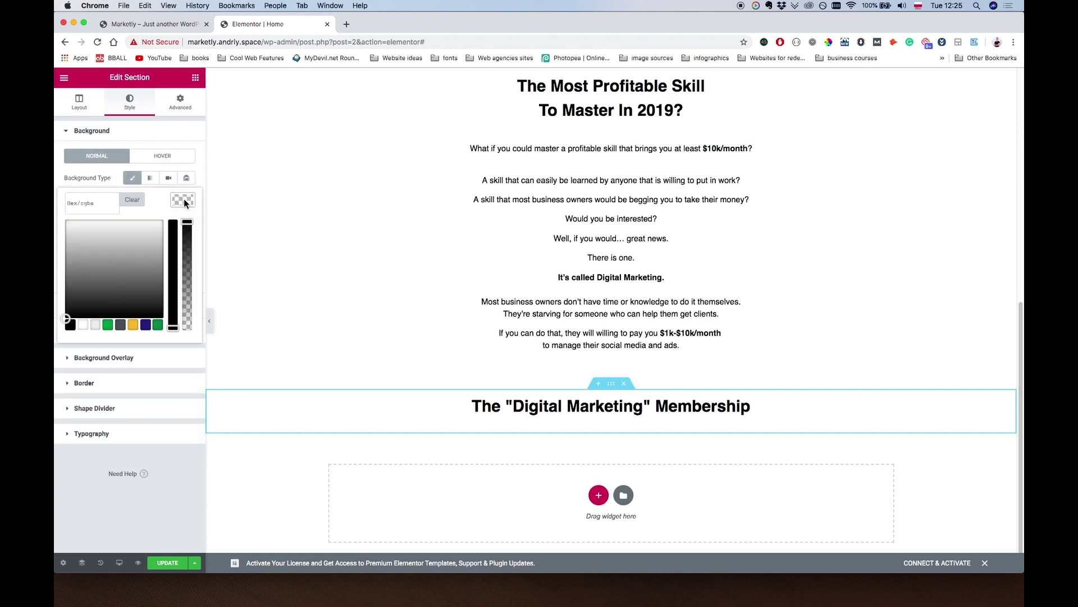
pyautogui.click(132, 324)
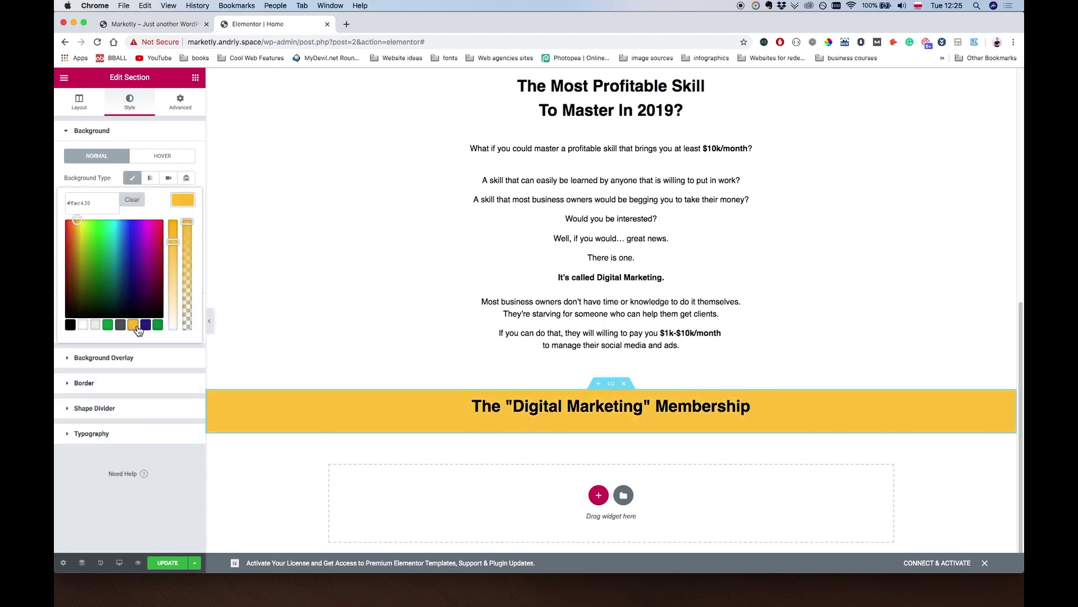
pyautogui.click(160, 466)
pyautogui.click(180, 102)
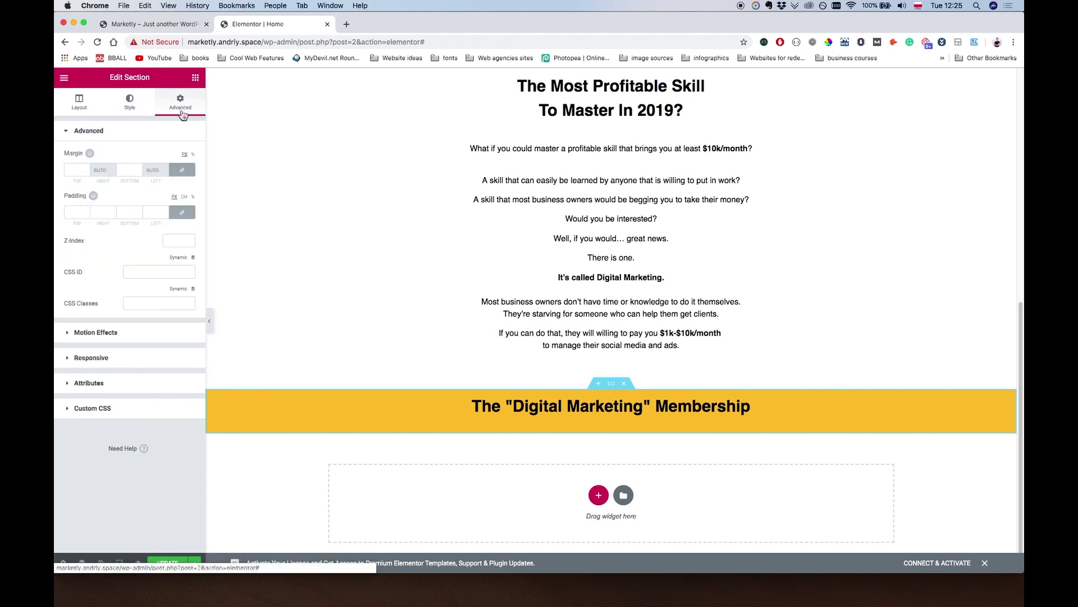
pyautogui.click(181, 214)
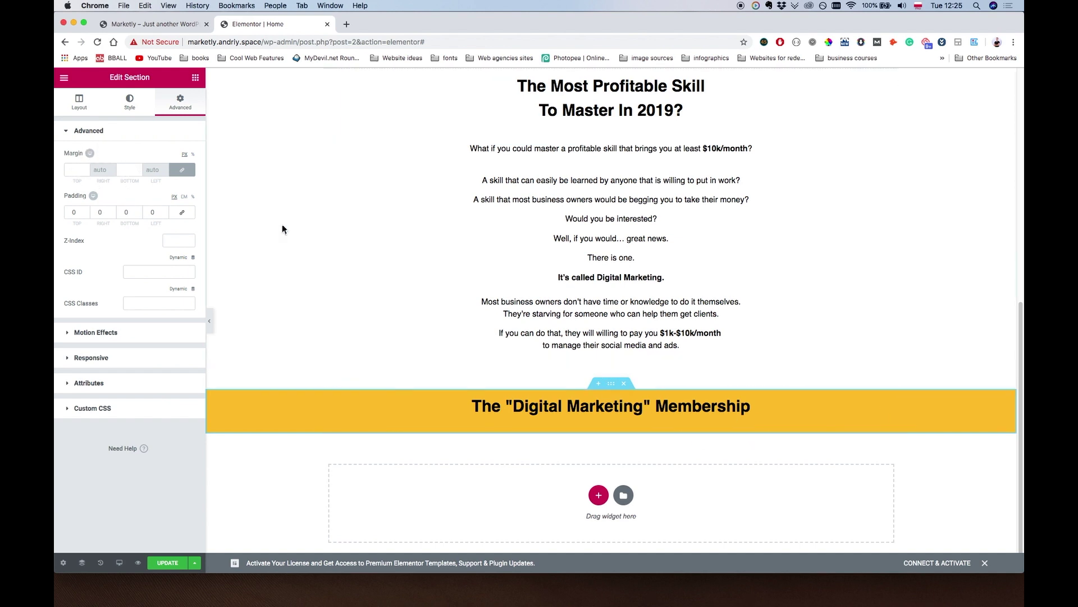
pyautogui.click(183, 171)
pyautogui.click(73, 169)
pyautogui.write('30')
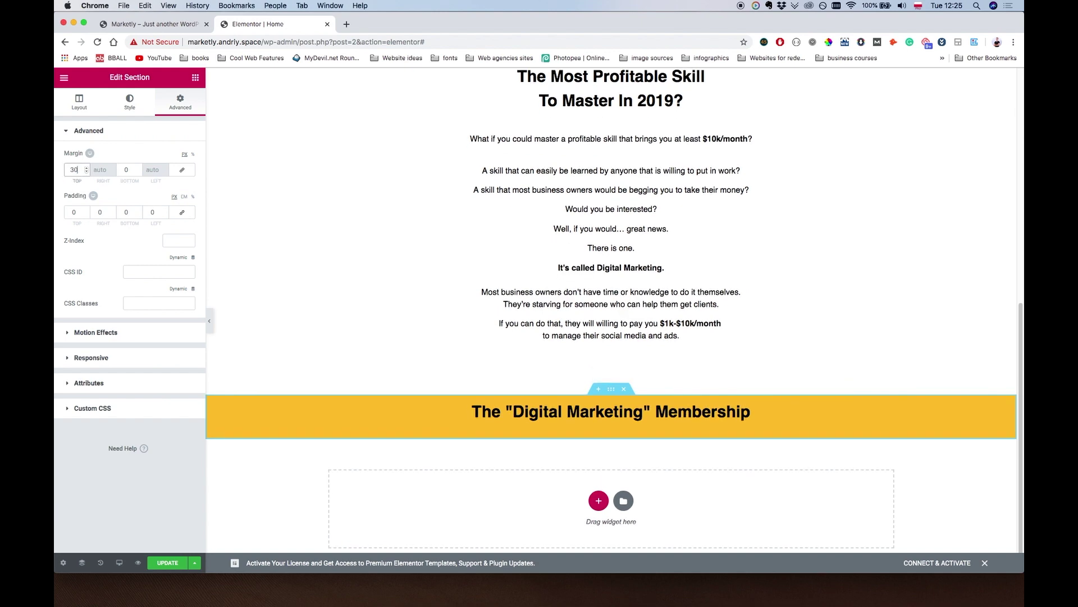
pyautogui.press('BackSpace')
pyautogui.press('BackSpace')
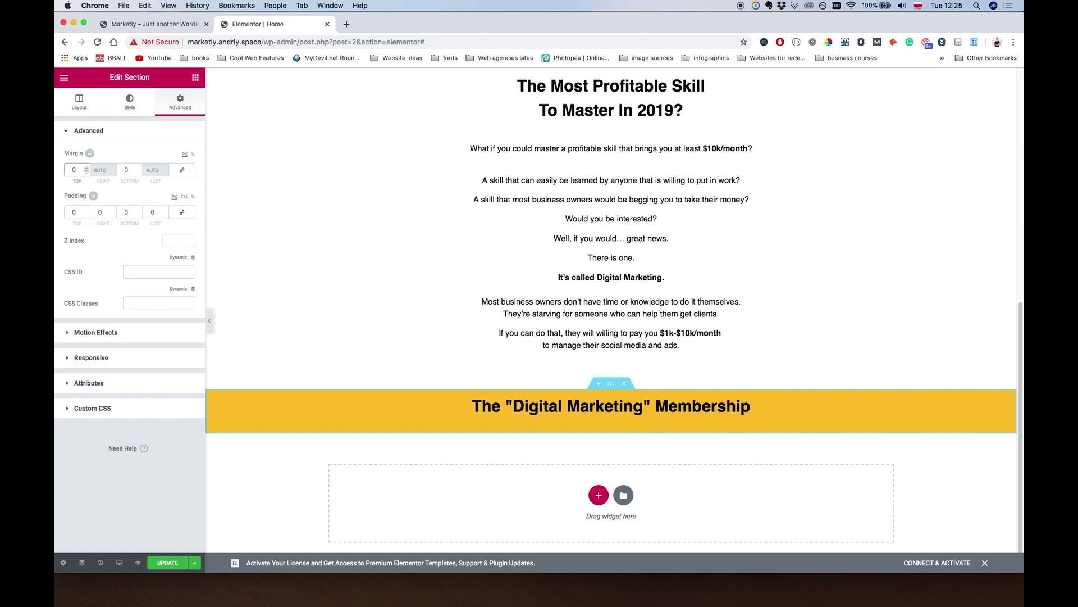
pyautogui.write('3')
pyautogui.press('BackSpace')
# Set the yellow-orange section's top and bottom padding to 40 px.
pyautogui.click(88, 208)
pyautogui.write('4')
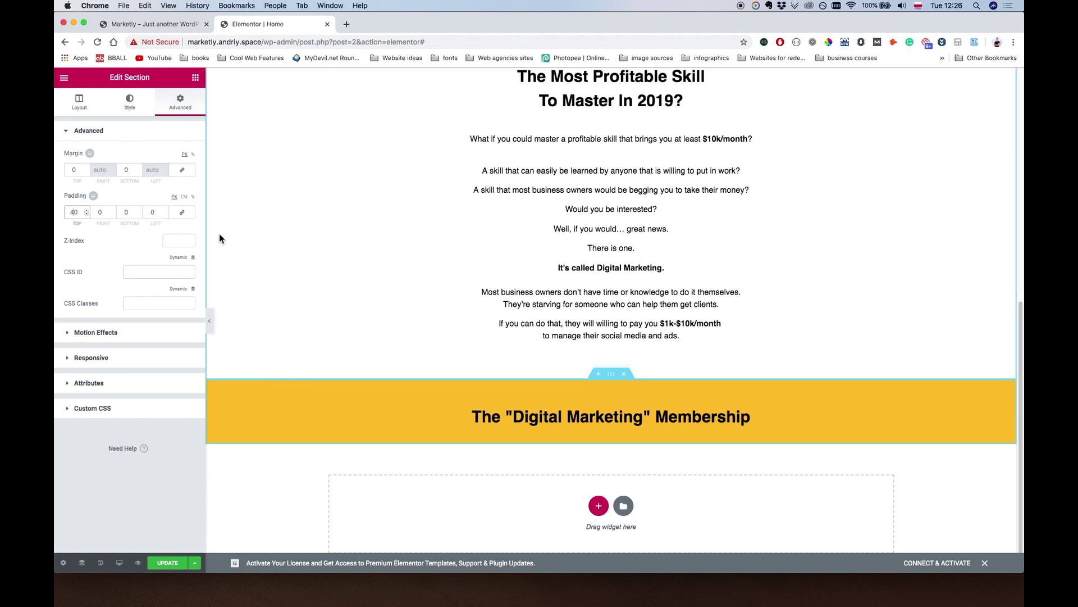
pyautogui.press('Tab')
pyautogui.press('Tab')
pyautogui.write('40')
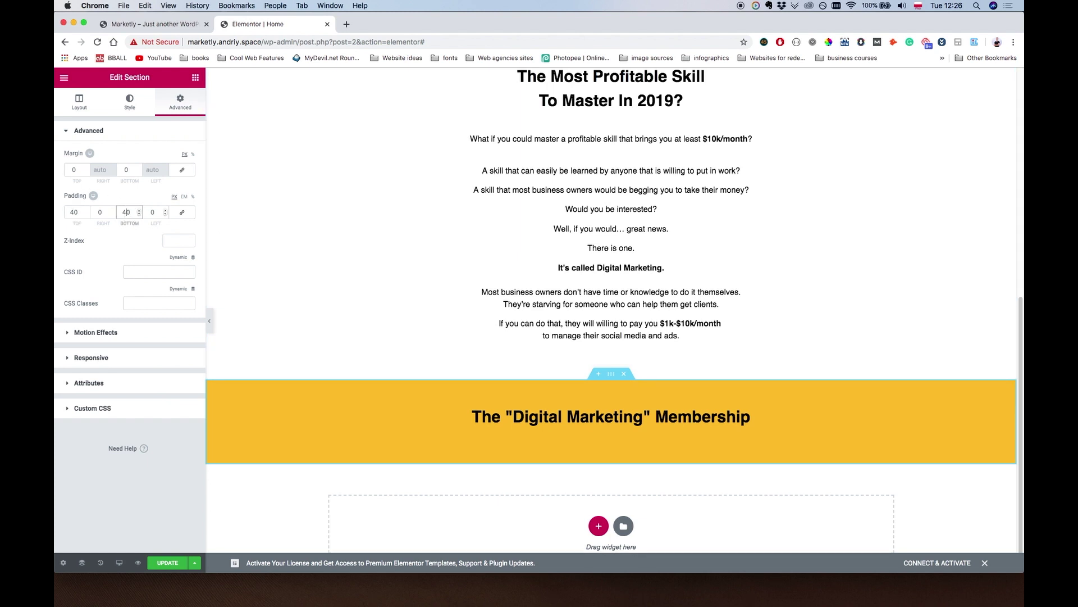